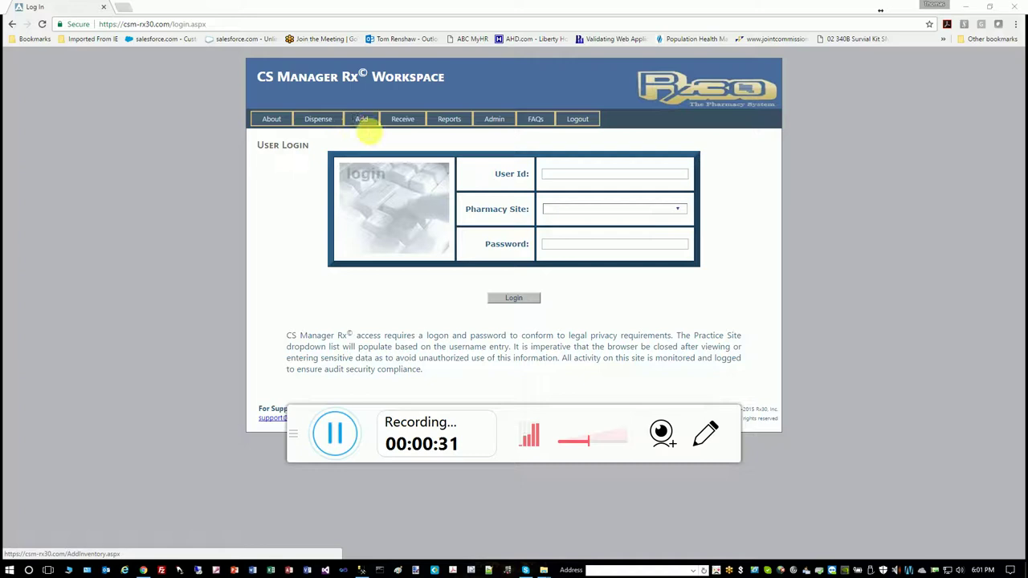
Put the cursor in the User Id field on the login page
{"action": "left_click", "coordinate": [569, 170]}
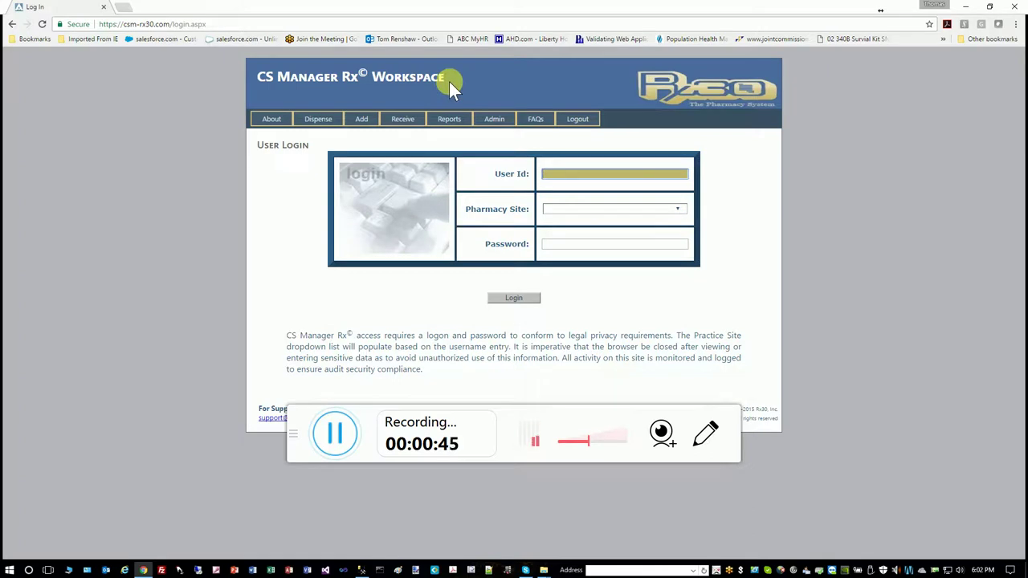
Log in with the demo user id, Demo Pharmacy as the site, and the account password
{"action": "type", "text": "Demouser"}
{"action": "key", "text": "Tab"}
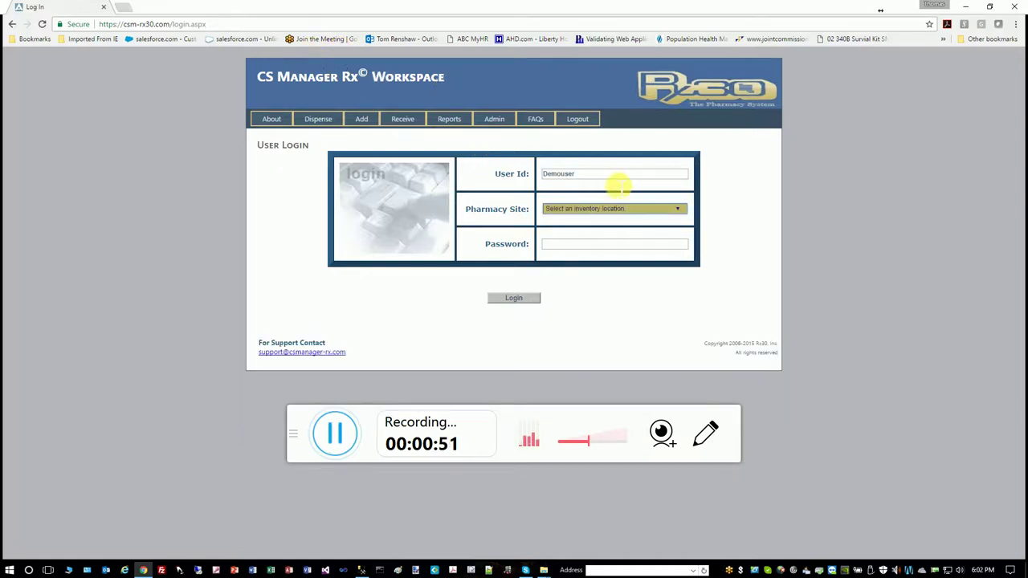
{"action": "left_click", "coordinate": [667, 209]}
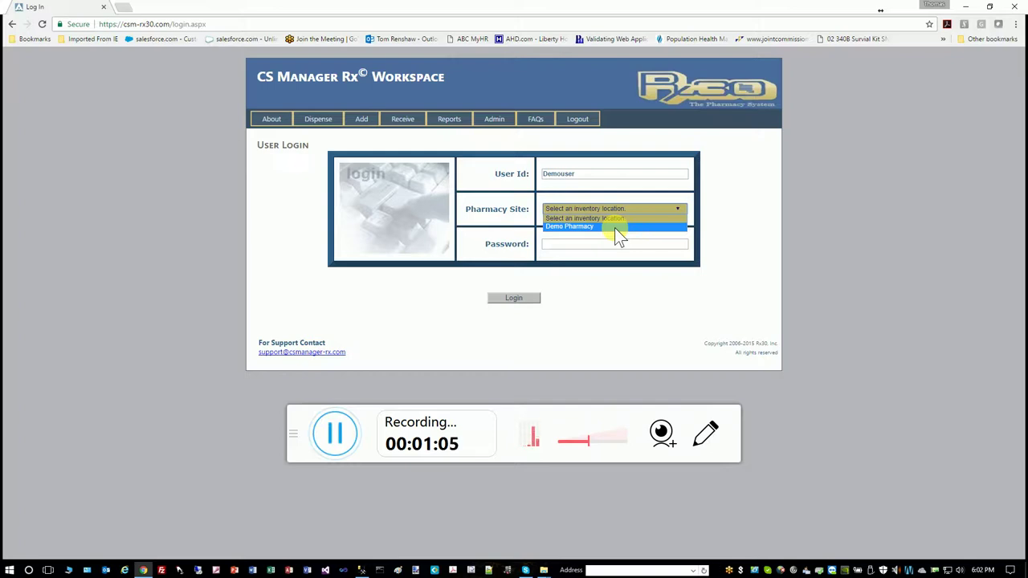
{"action": "left_click", "coordinate": [614, 228]}
{"action": "left_click", "coordinate": [610, 245]}
{"action": "type", "text": "demo"}
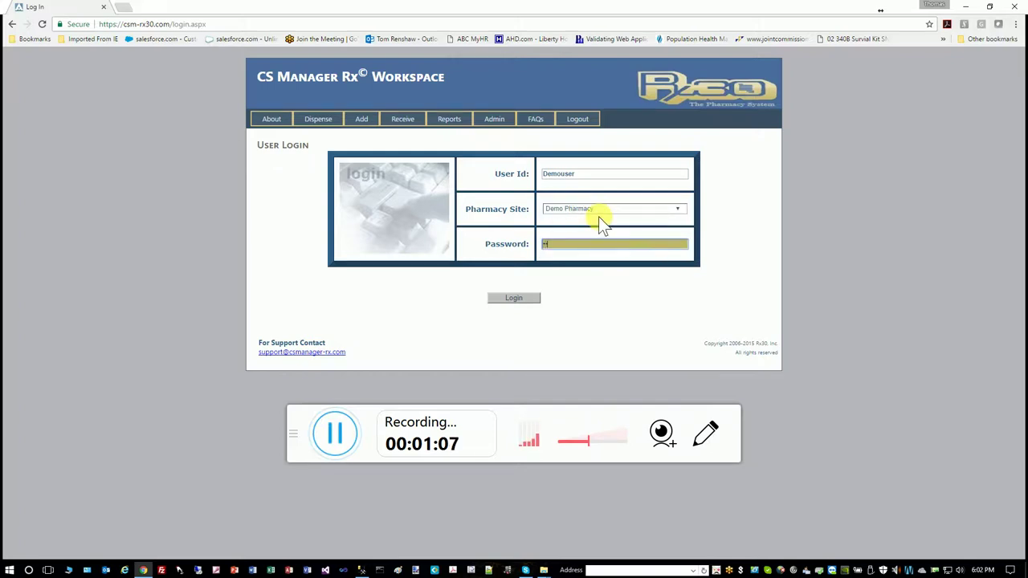
{"action": "key", "text": "Return"}
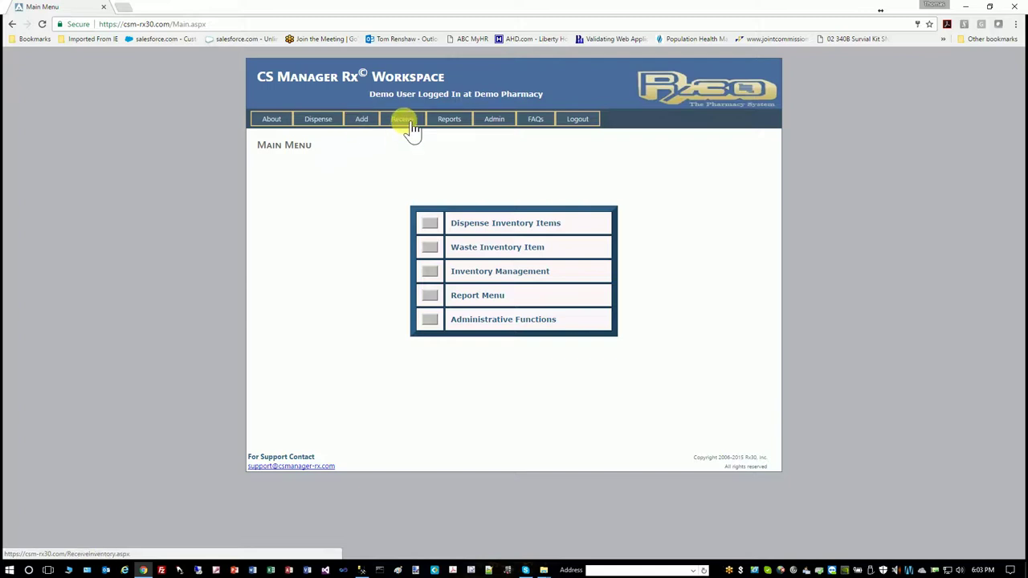
{"action": "left_click", "coordinate": [361, 124]}
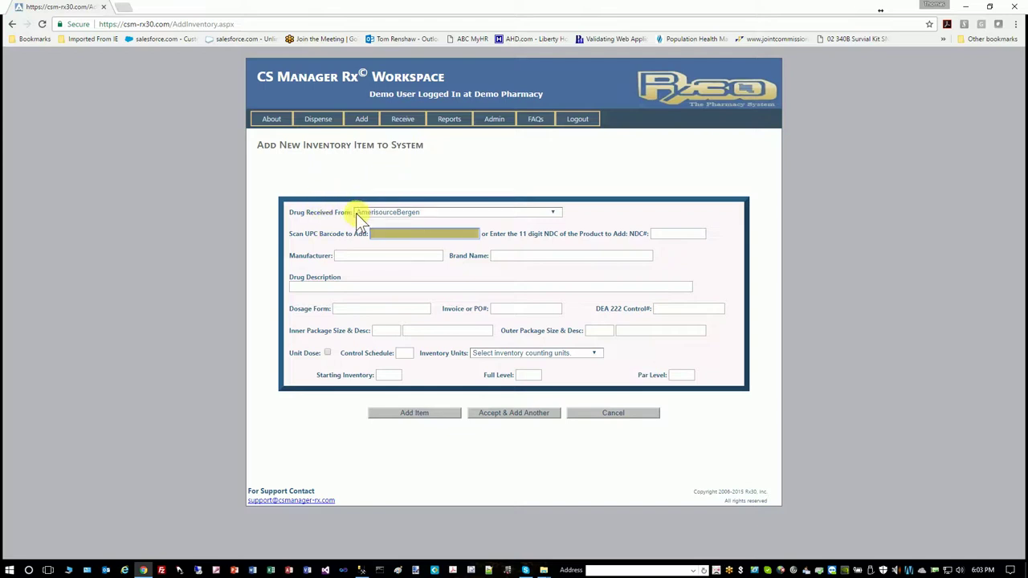
{"action": "left_click", "coordinate": [555, 212]}
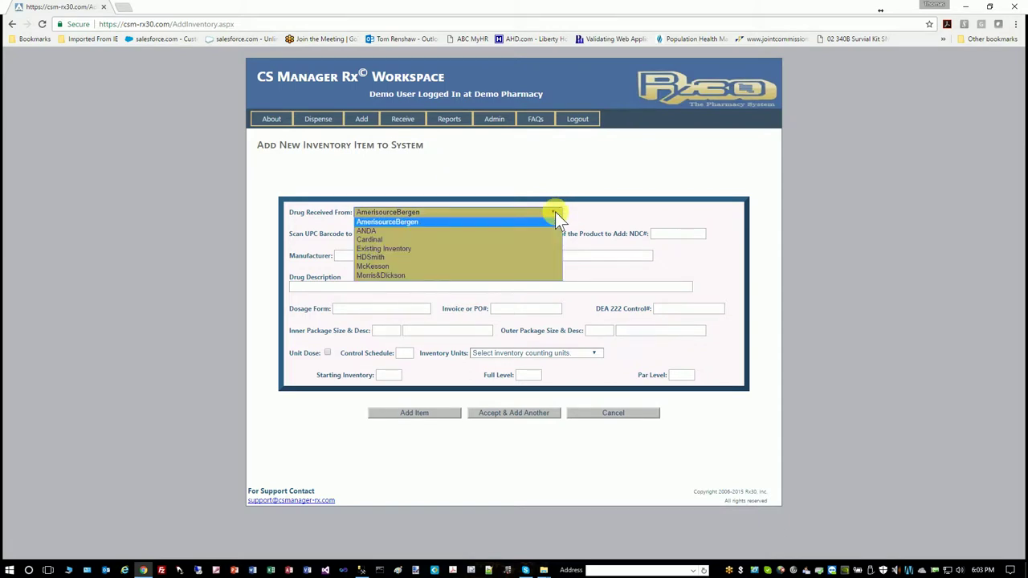
{"action": "left_click", "coordinate": [587, 186]}
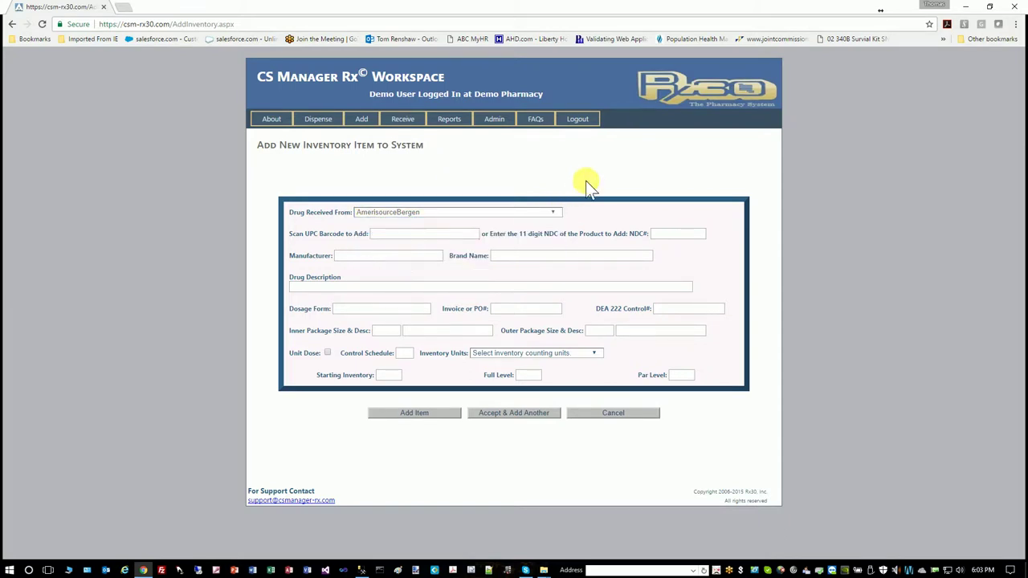
{"action": "left_click", "coordinate": [407, 236]}
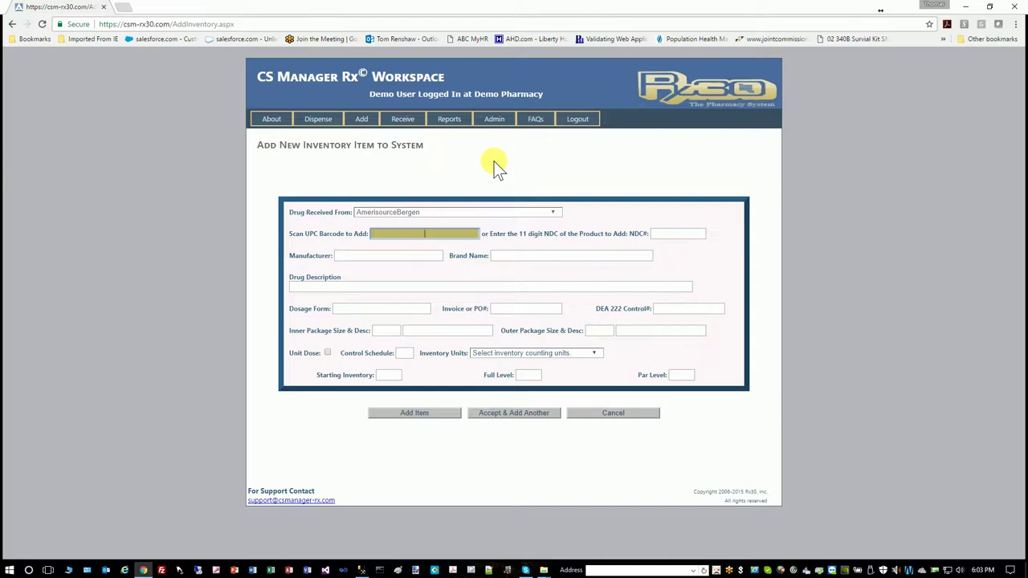
{"action": "type", "text": "342858103015"}
{"action": "key", "text": "Return"}
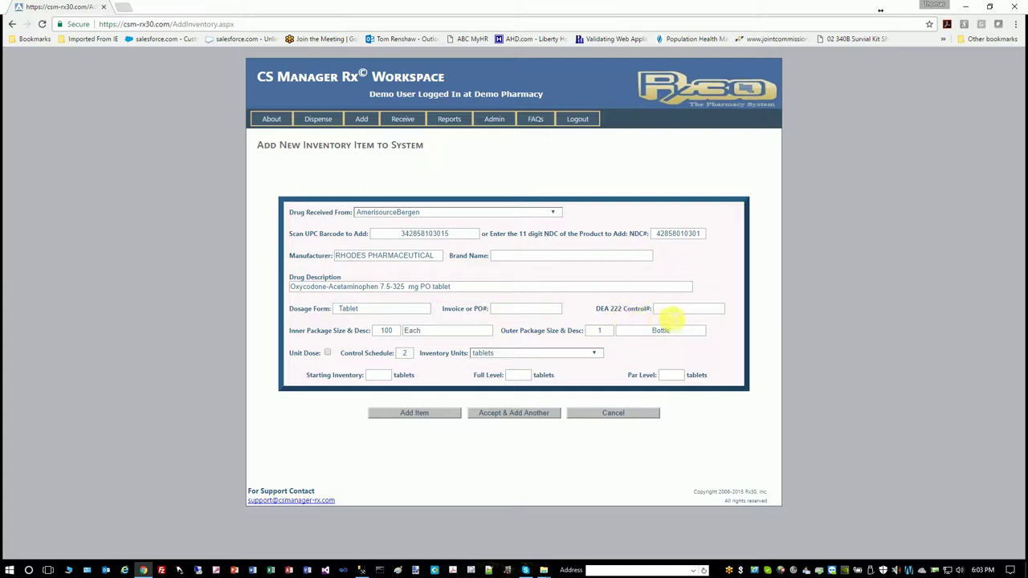
Fill in the invoice/PO field for the new oxycodone item
{"action": "left_click", "coordinate": [536, 310]}
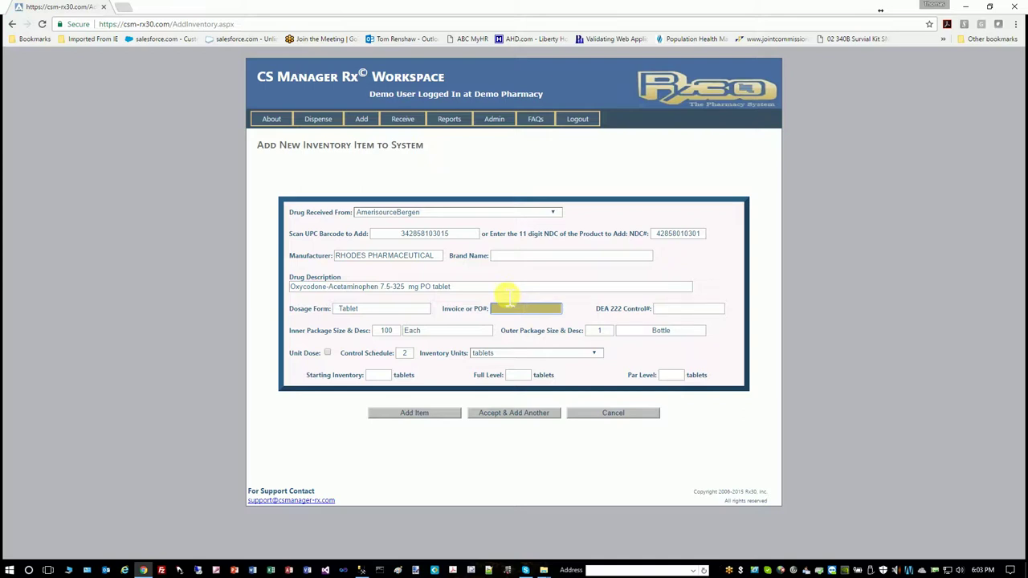
{"action": "type", "text": "EI"}
{"action": "key", "text": "Tab"}
{"action": "type", "text": "EI"}
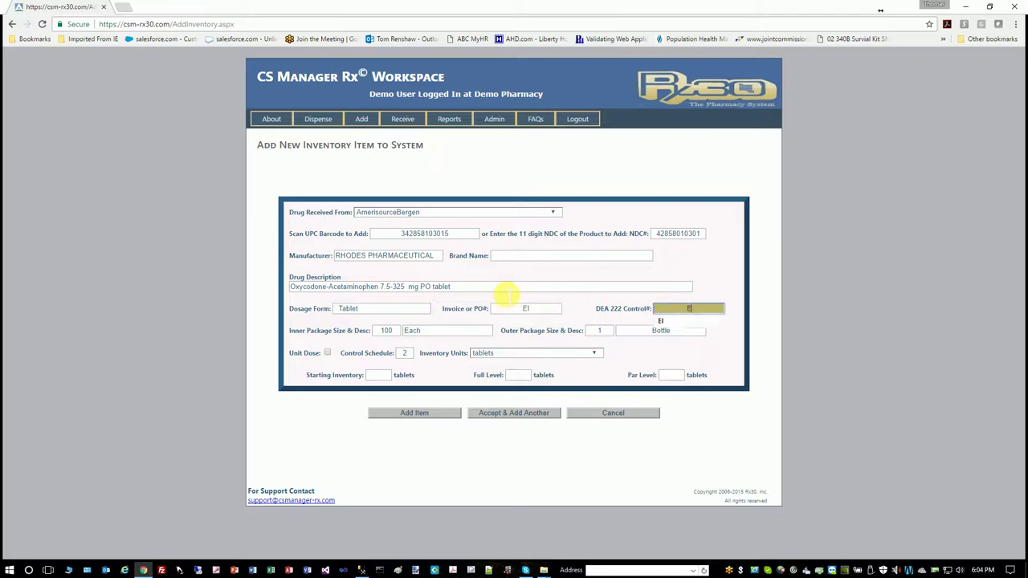
{"action": "key", "text": "Tab"}
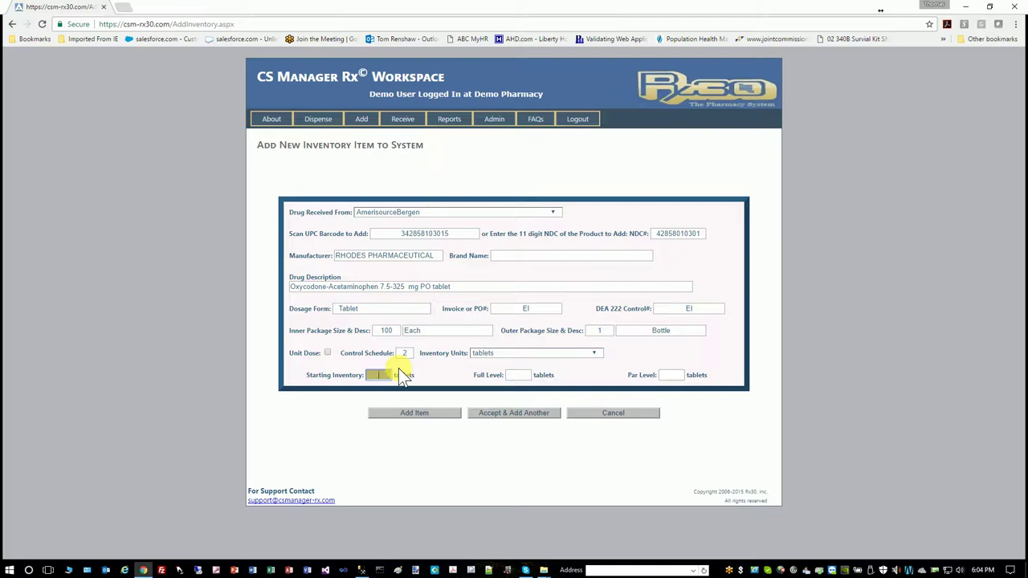
Set starting inventory 300, full level 600 and par level 100 tablets
{"action": "type", "text": "300"}
{"action": "key", "text": "Tab"}
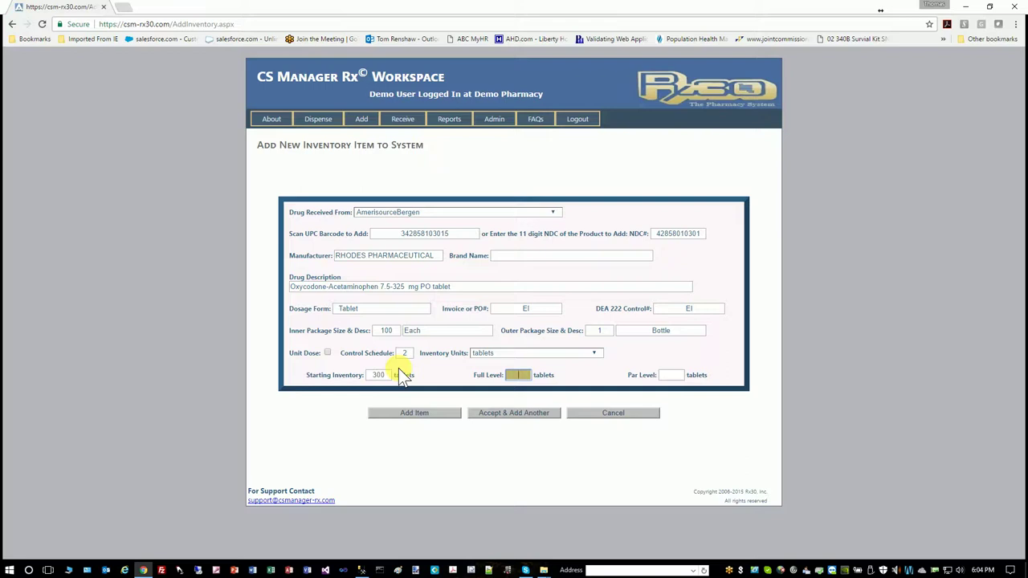
{"action": "type", "text": "600"}
{"action": "key", "text": "Tab"}
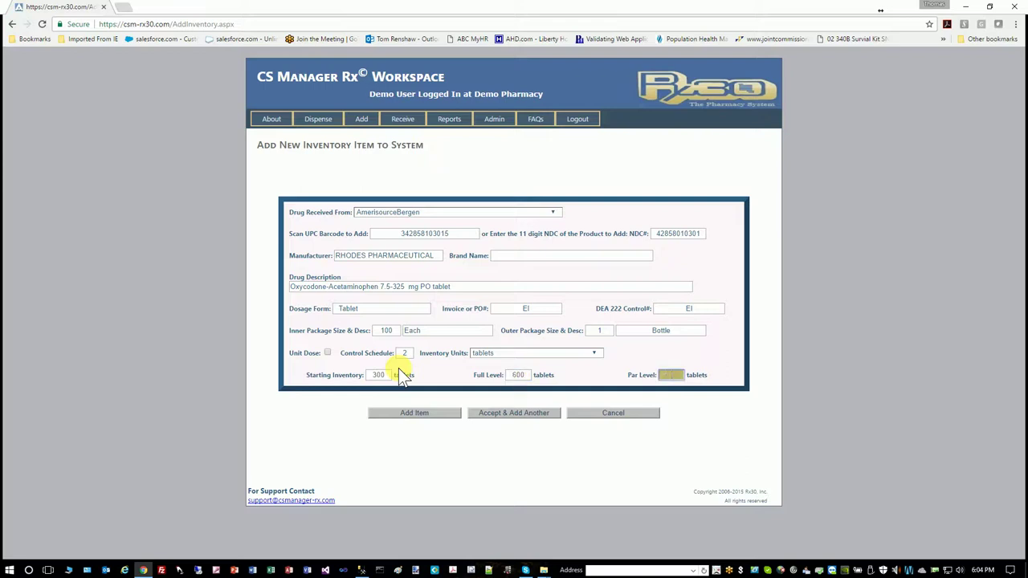
{"action": "type", "text": "100"}
{"action": "key", "text": "Tab"}
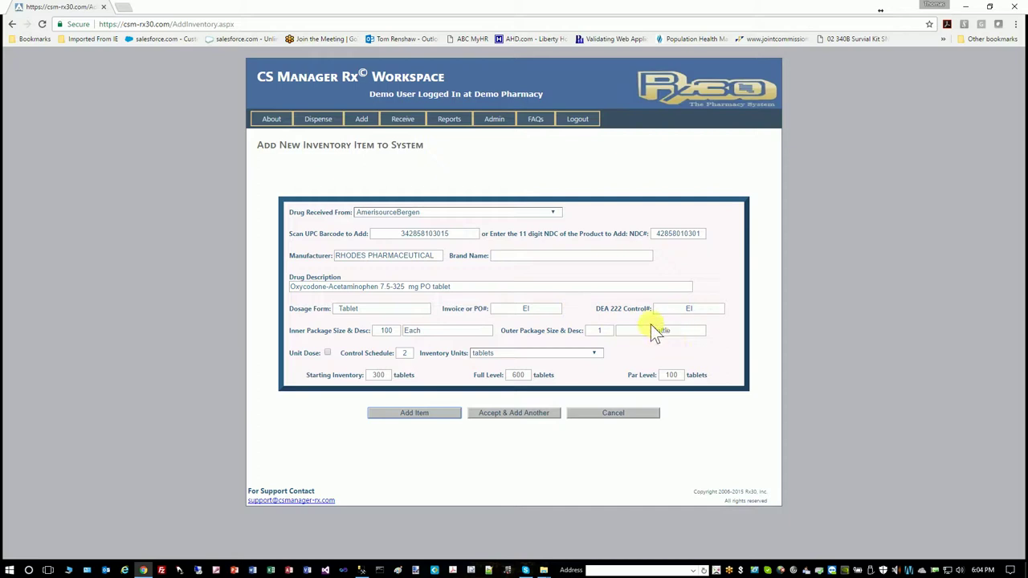
Save the new oxycodone item and go to Receive Existing Inventory Item
{"action": "left_click", "coordinate": [428, 414]}
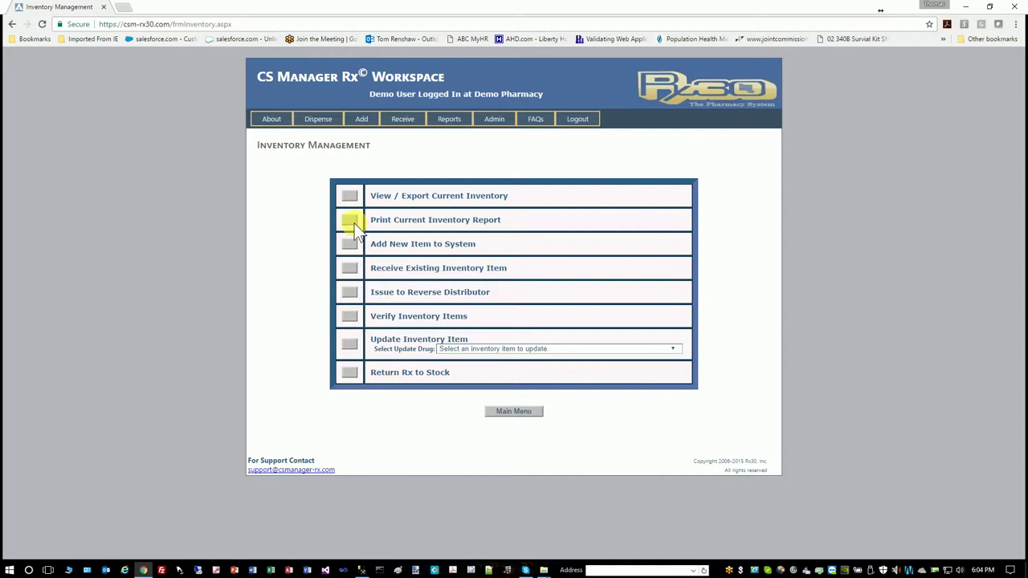
{"action": "left_click", "coordinate": [404, 120]}
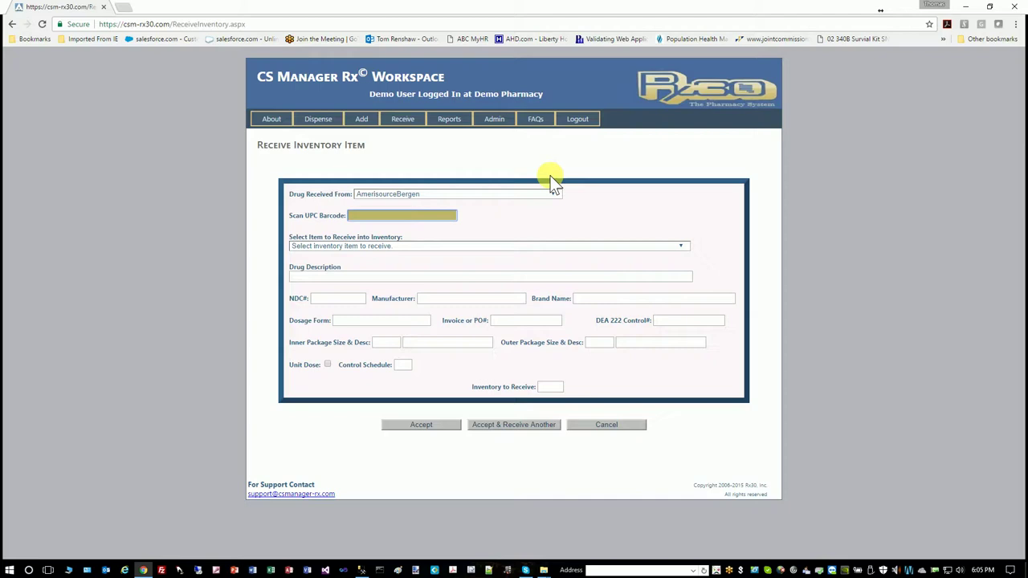
{"action": "type", "text": "342858103015"}
{"action": "key", "text": "Return"}
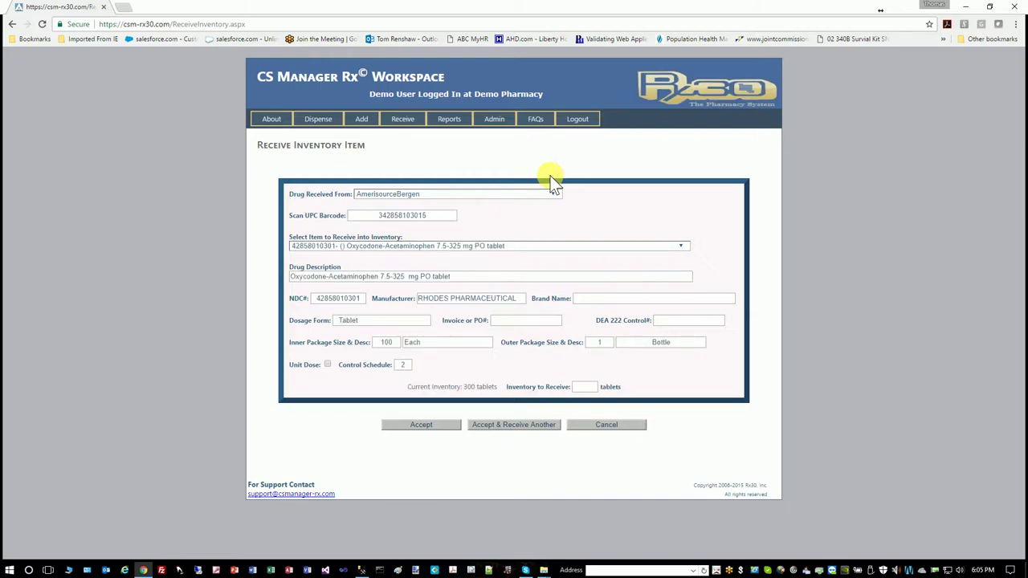
{"action": "left_click", "coordinate": [533, 321]}
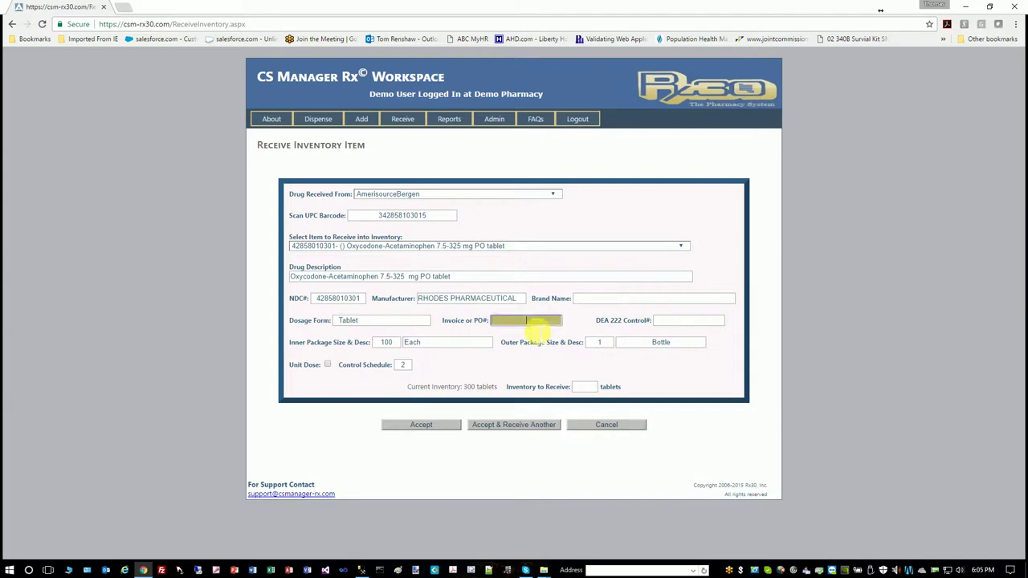
{"action": "type", "text": "892348"}
{"action": "key", "text": "Tab"}
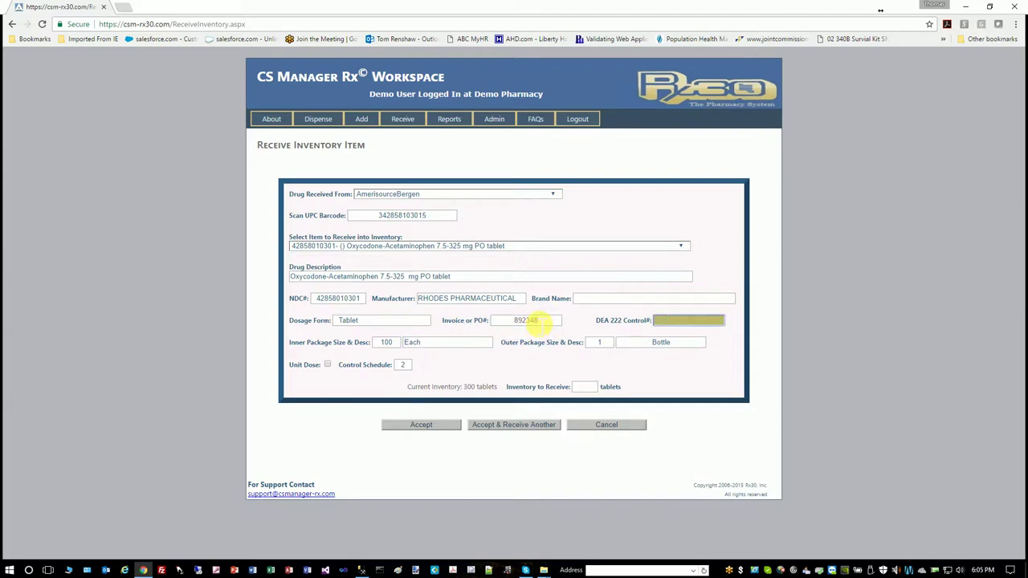
{"action": "type", "text": "232347237"}
{"action": "key", "text": "Tab"}
{"action": "key", "text": "Tab"}
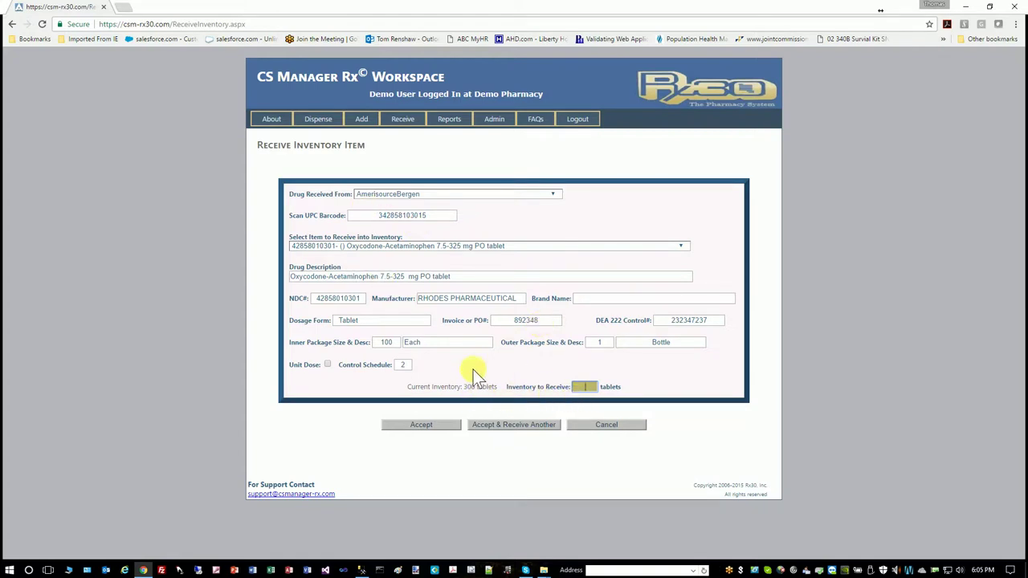
{"action": "type", "text": "200"}
{"action": "key", "text": "Tab"}
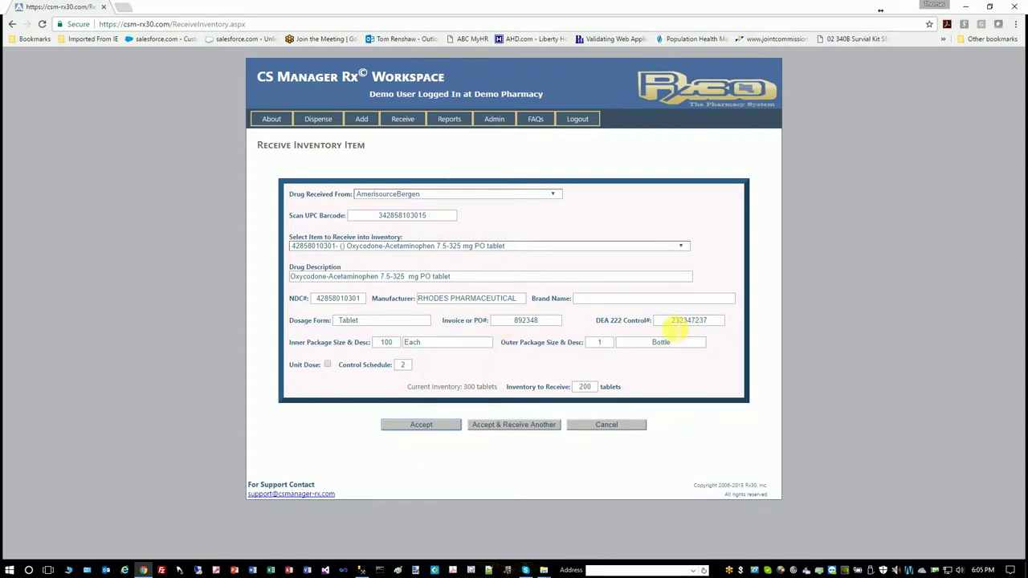
Accept the 200-tablet receipt, then cancel back to the Inventory Management menu
{"action": "left_click", "coordinate": [523, 425]}
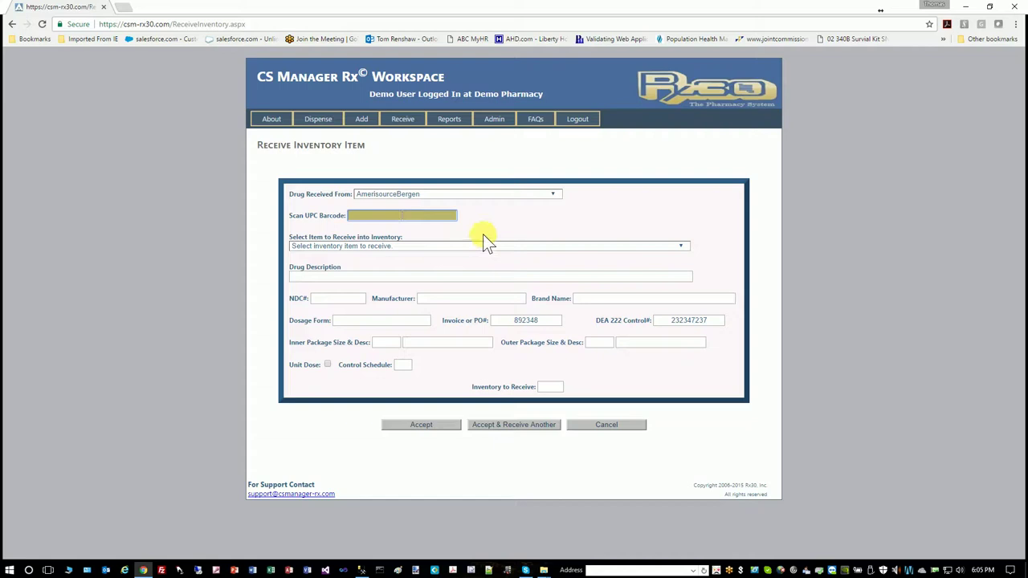
{"action": "left_click", "coordinate": [669, 245]}
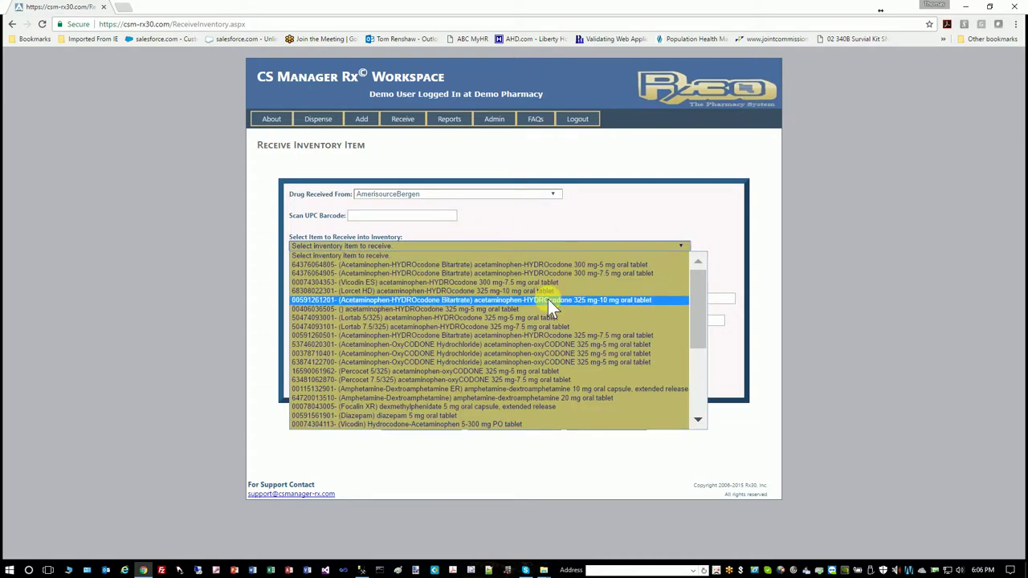
{"action": "left_click", "coordinate": [606, 217]}
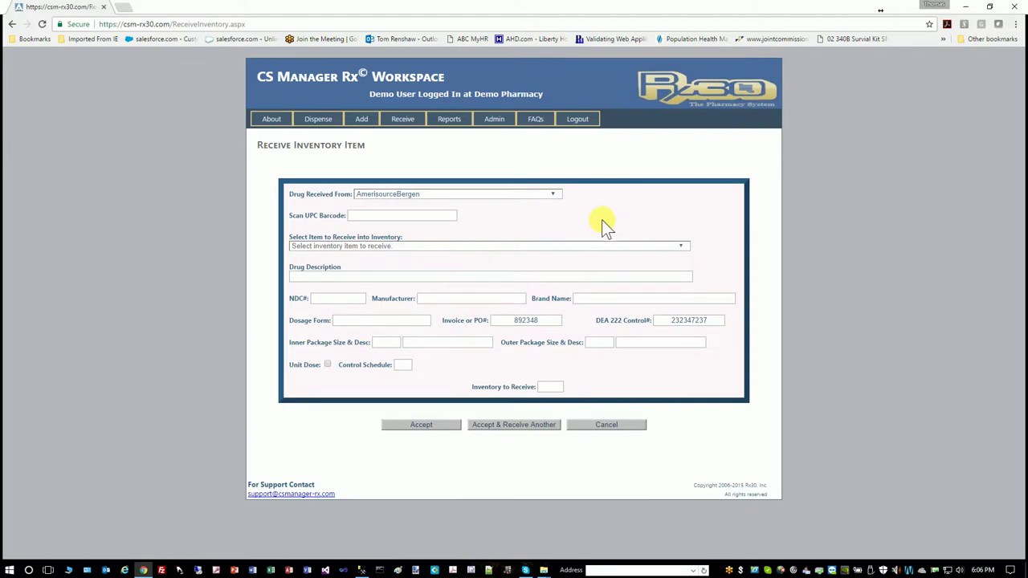
{"action": "left_click", "coordinate": [592, 425]}
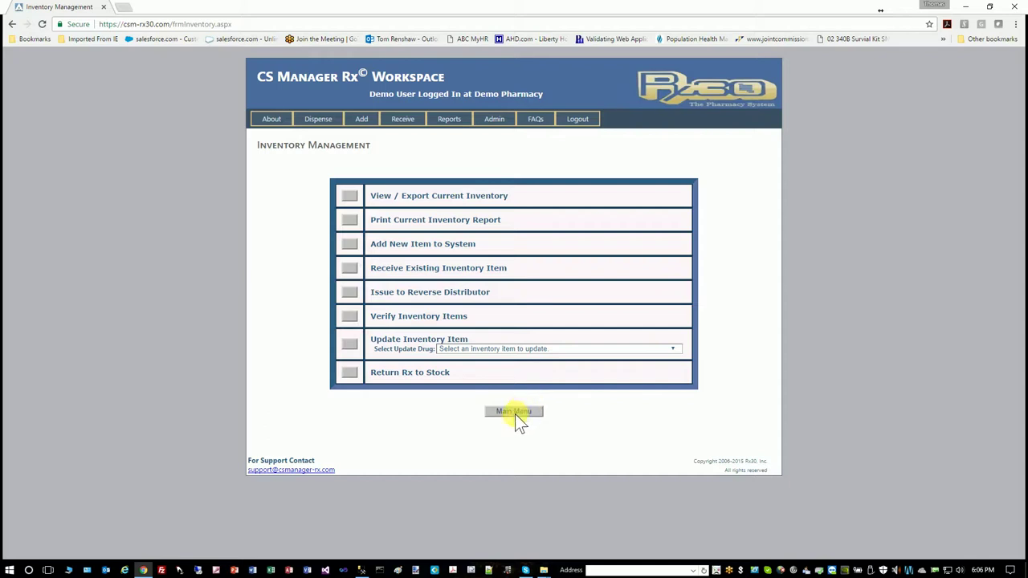
Open the Dispense Controlled Substance form
{"action": "left_click", "coordinate": [332, 115]}
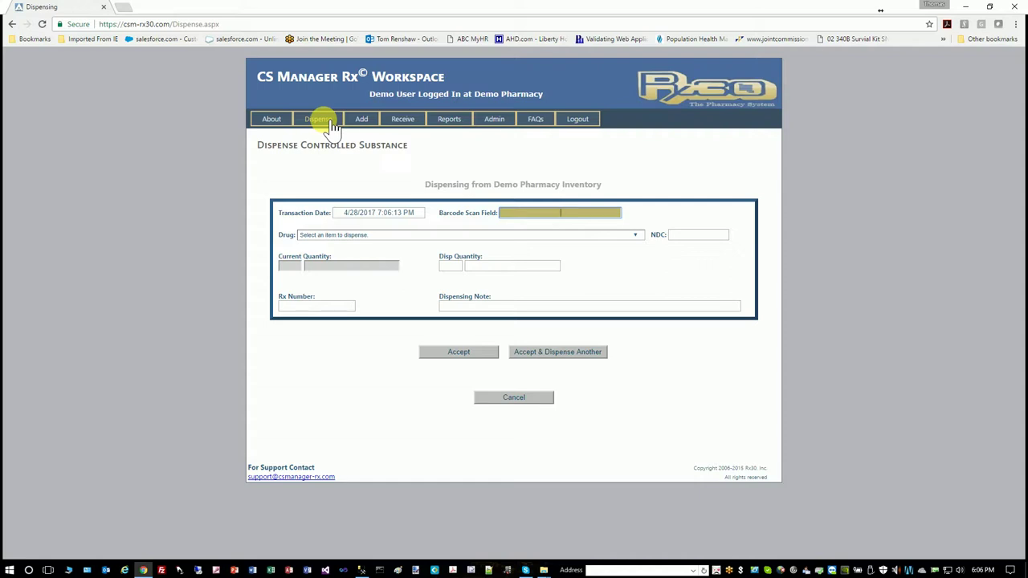
{"action": "key", "text": "Return"}
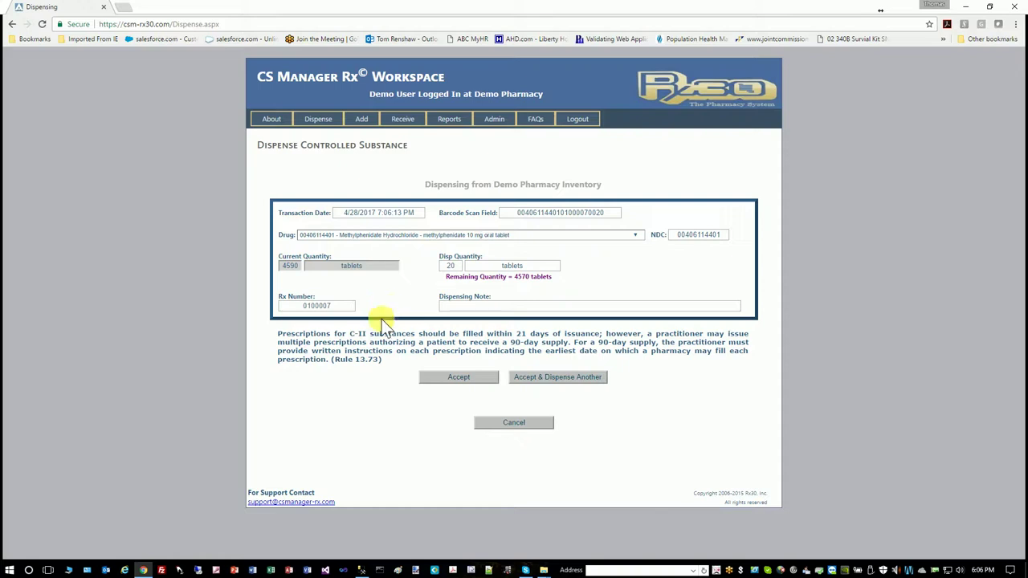
{"action": "left_click", "coordinate": [545, 377]}
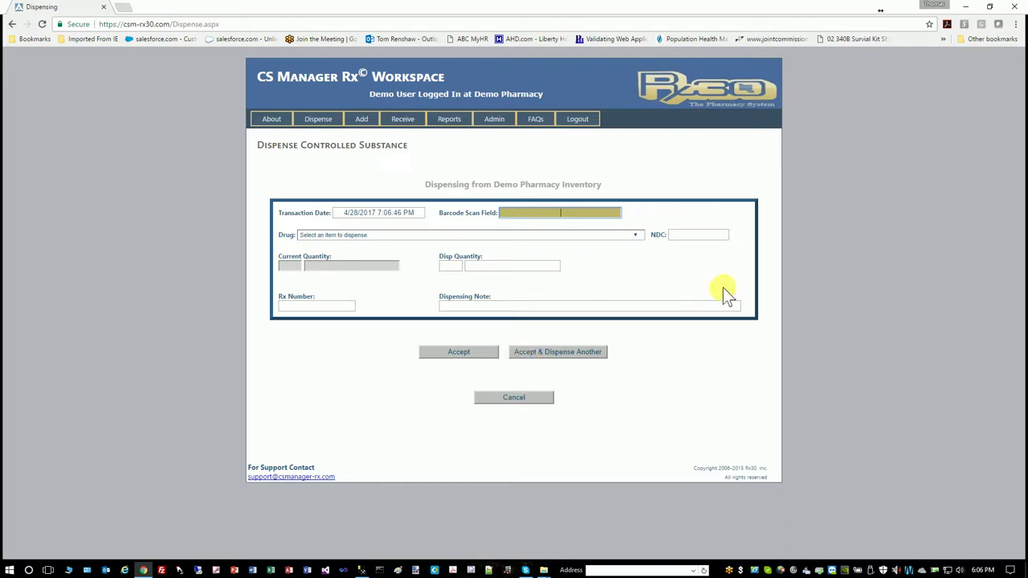
{"action": "left_click", "coordinate": [636, 236]}
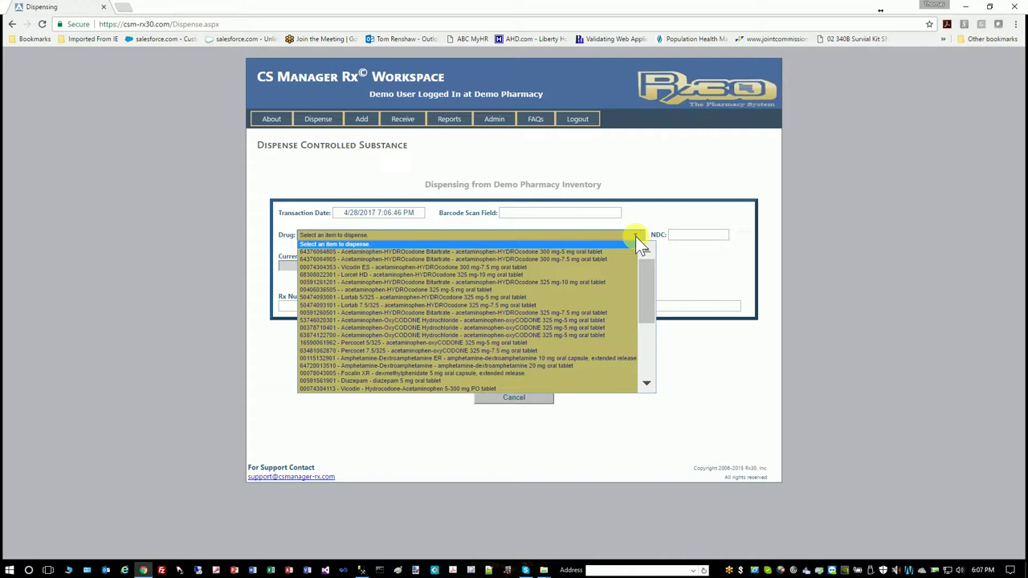
{"action": "left_click", "coordinate": [649, 221]}
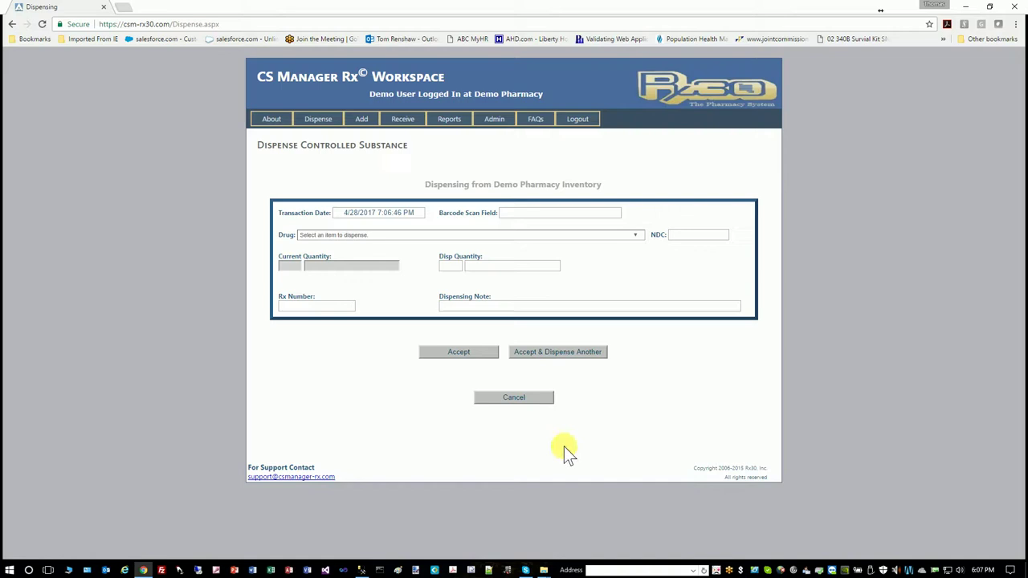
{"action": "left_click", "coordinate": [520, 398]}
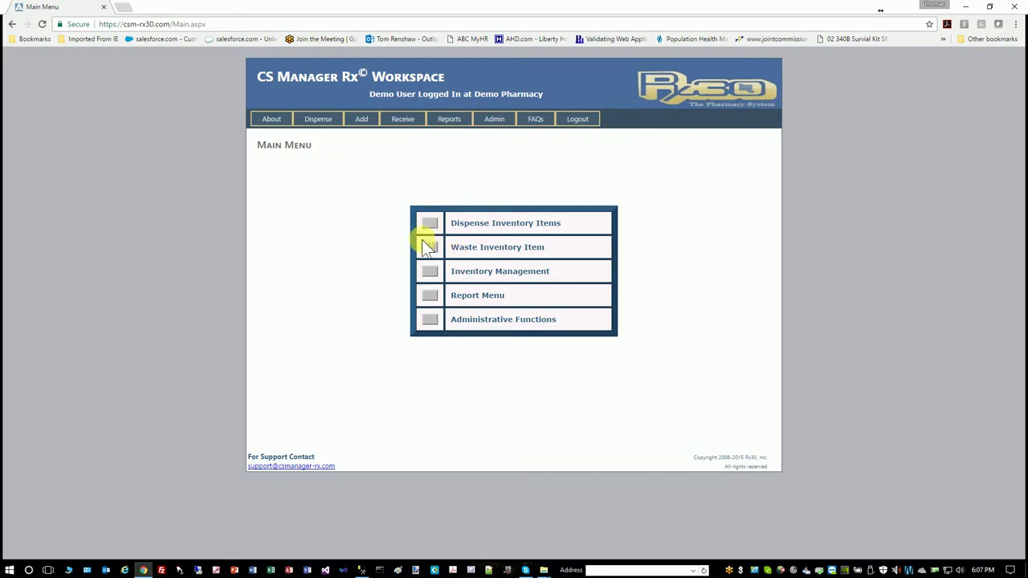
{"action": "left_click", "coordinate": [430, 247]}
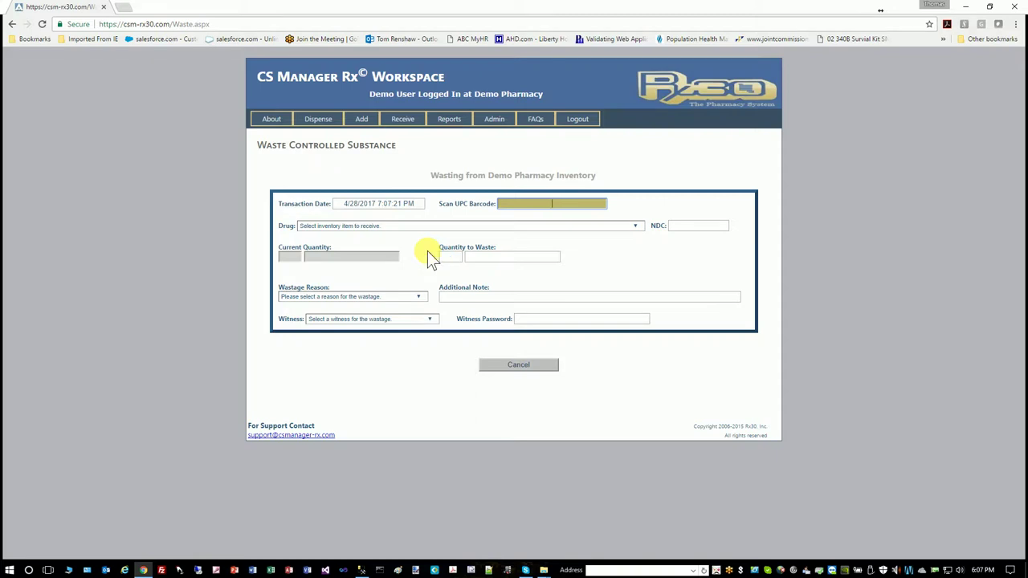
{"action": "type", "text": "342858103015"}
{"action": "key", "text": "Return"}
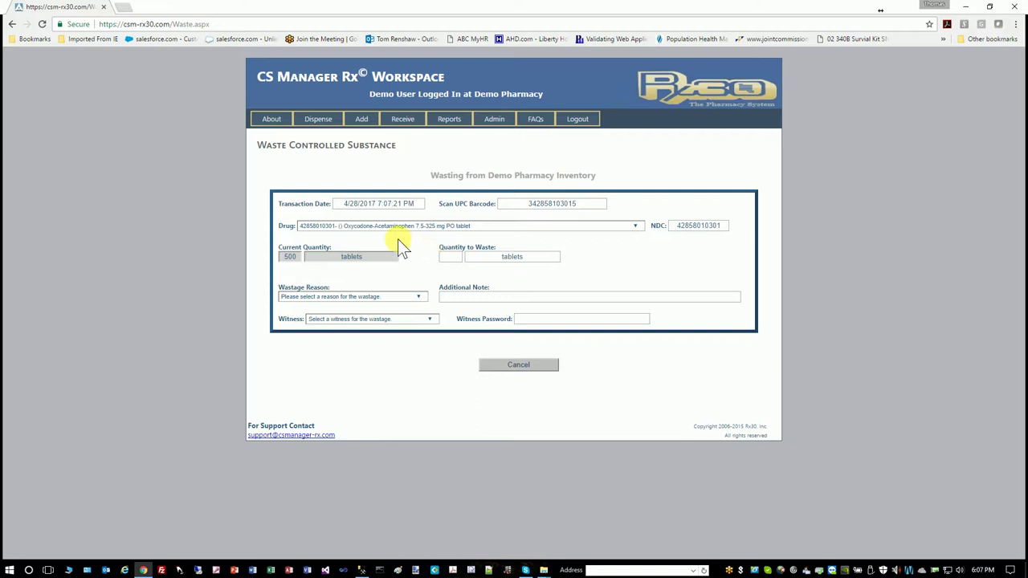
{"action": "left_click", "coordinate": [450, 256]}
{"action": "type", "text": "2"}
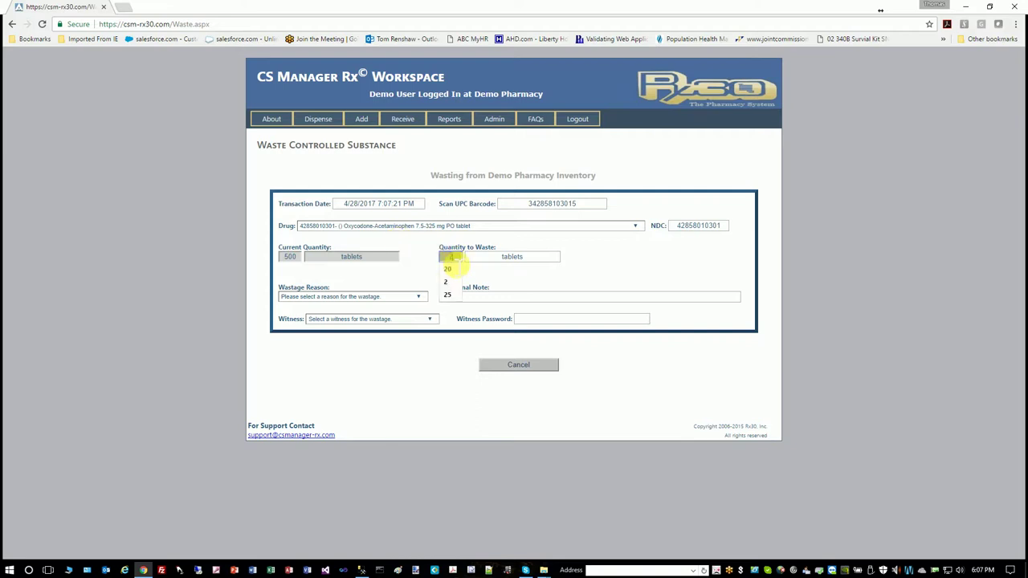
{"action": "key", "text": "Tab"}
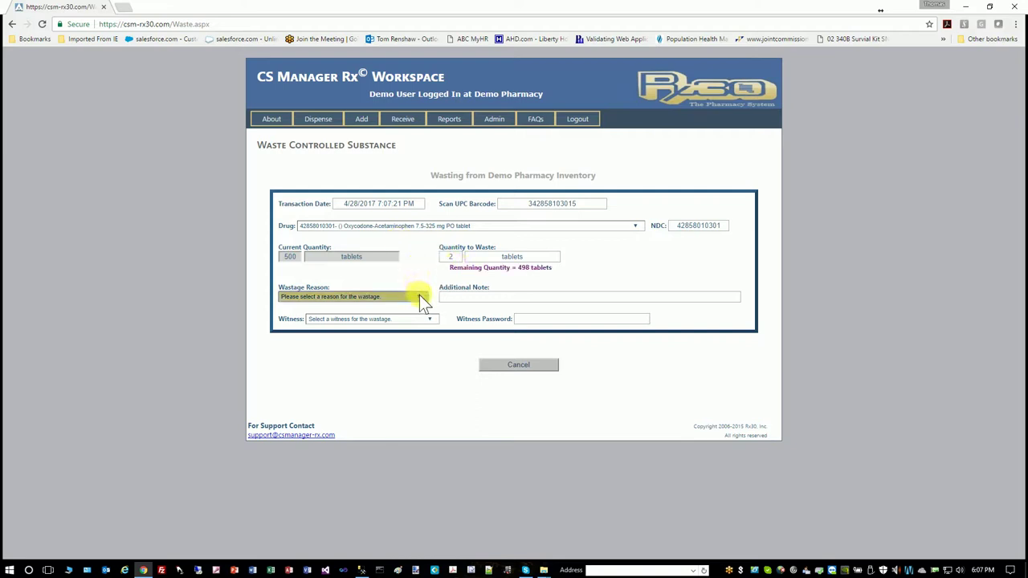
{"action": "left_click", "coordinate": [419, 296]}
{"action": "left_click", "coordinate": [391, 313]}
{"action": "left_click", "coordinate": [464, 298]}
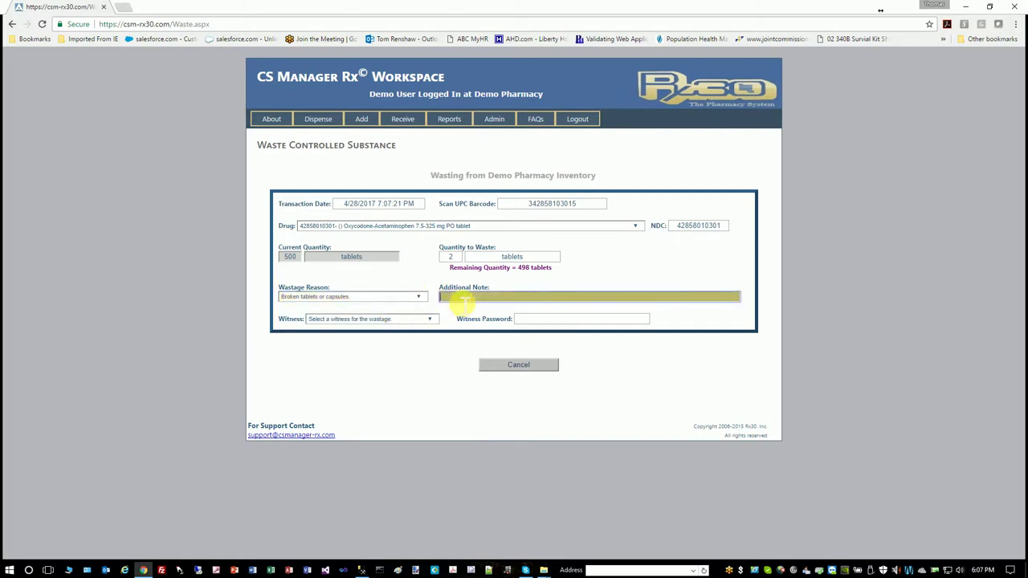
{"action": "left_click", "coordinate": [431, 324]}
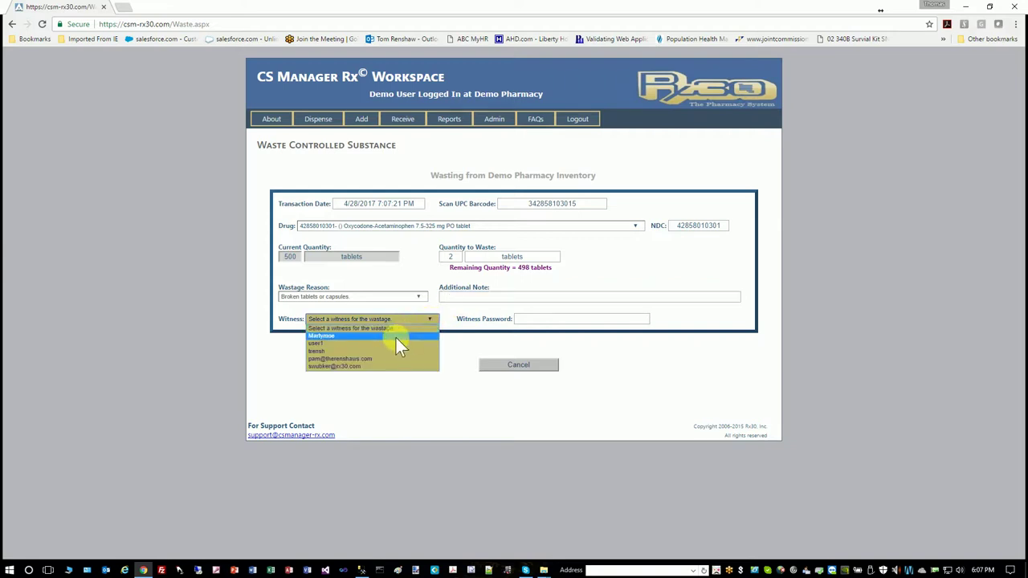
{"action": "left_click", "coordinate": [395, 335]}
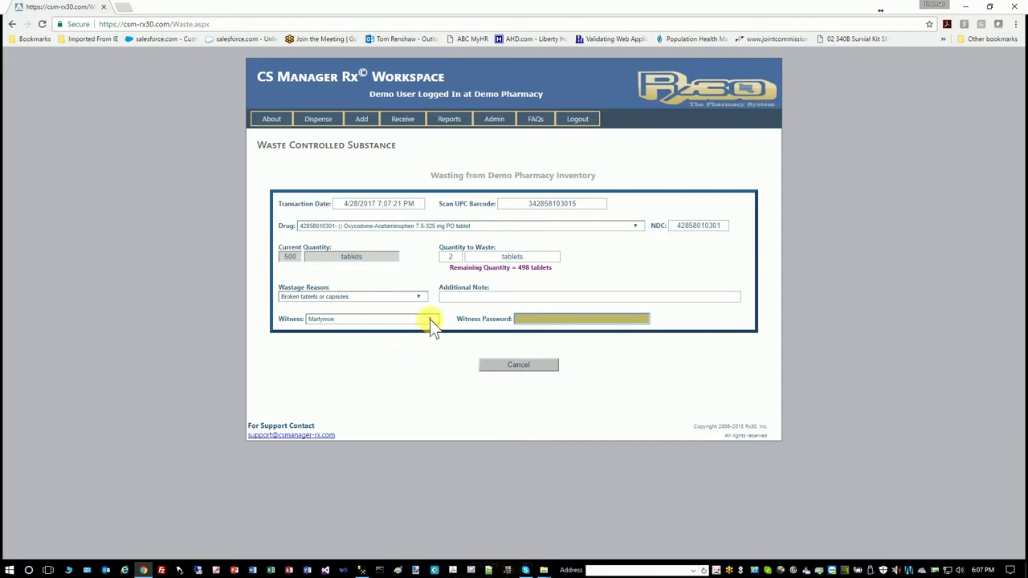
{"action": "left_click", "coordinate": [538, 368]}
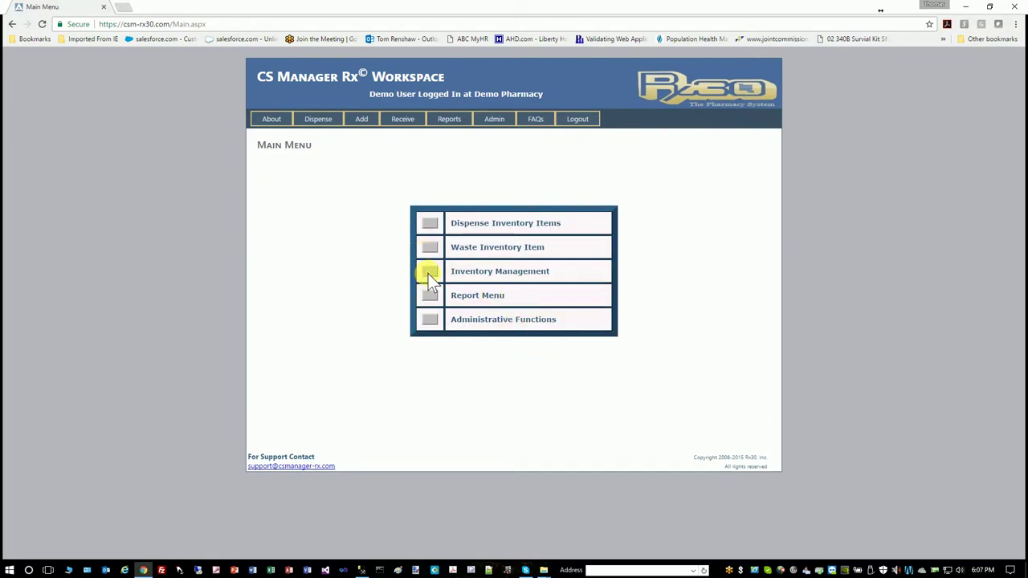
View the current inventory list and the two-page Controlled Substance Inventory report
{"action": "left_click", "coordinate": [428, 274]}
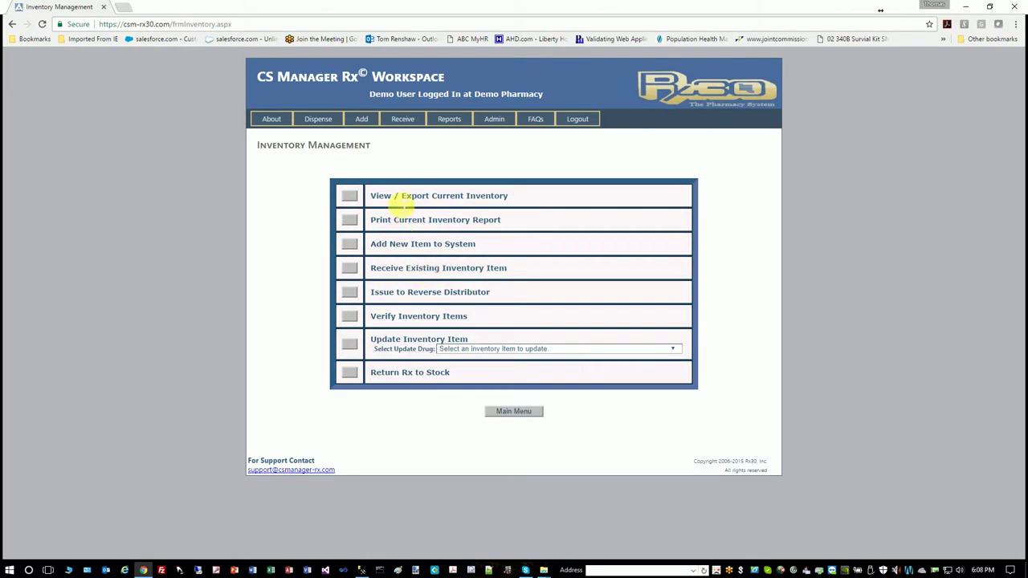
{"action": "left_click", "coordinate": [350, 196]}
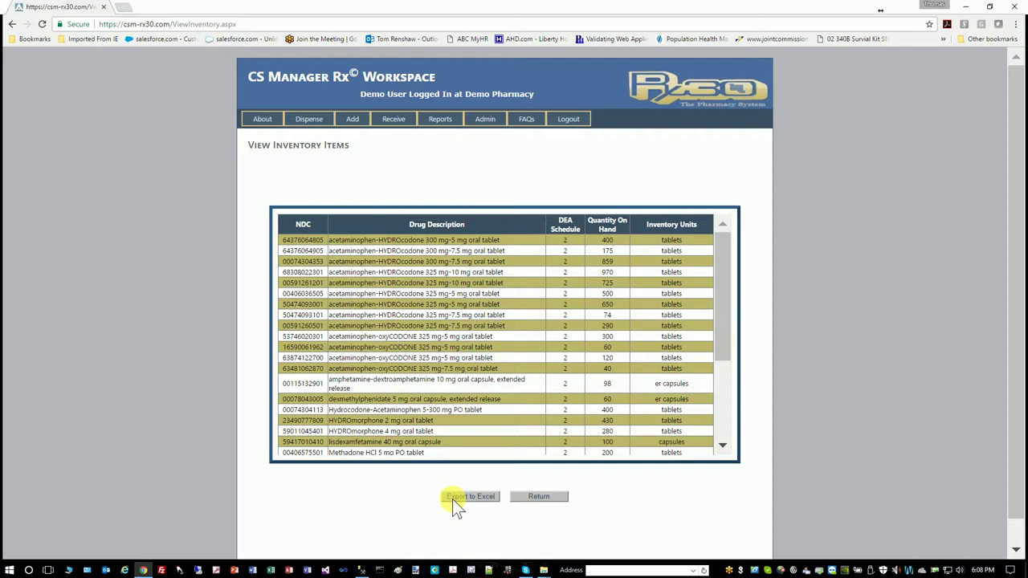
{"action": "left_click", "coordinate": [557, 498]}
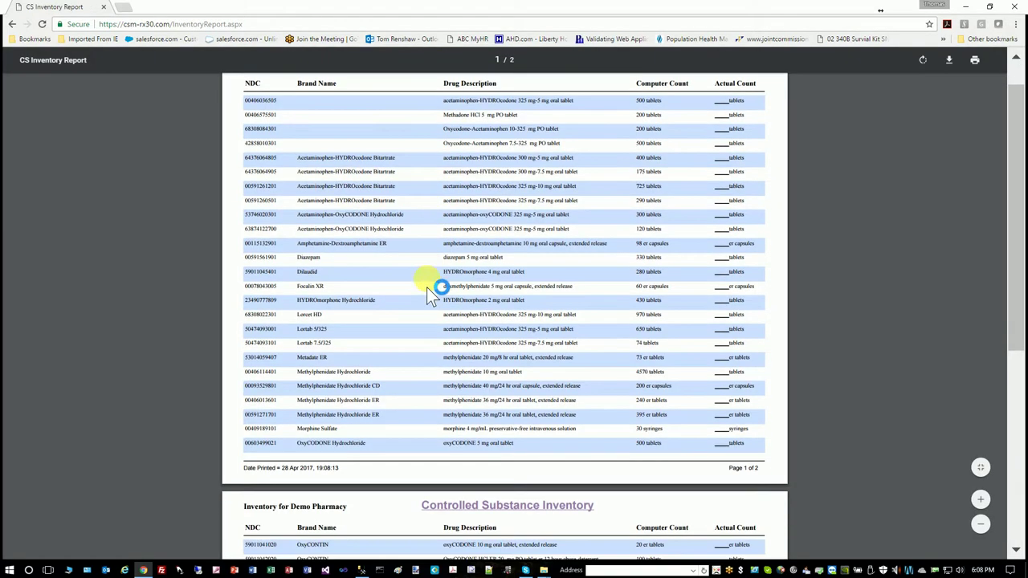
{"action": "scroll", "coordinate": [432, 292], "scroll_direction": "down", "scroll_amount": 3}
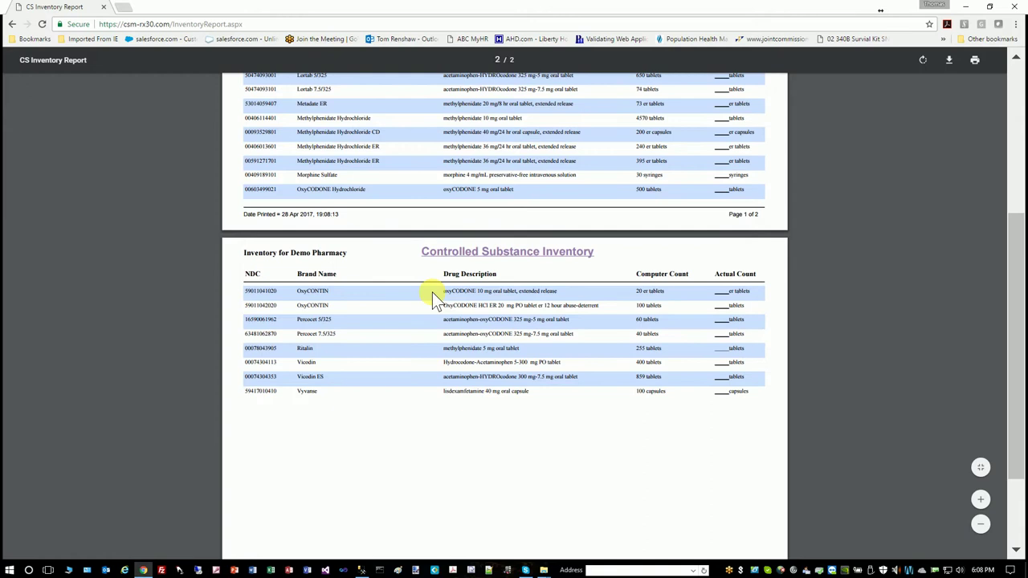
{"action": "left_click", "coordinate": [12, 24]}
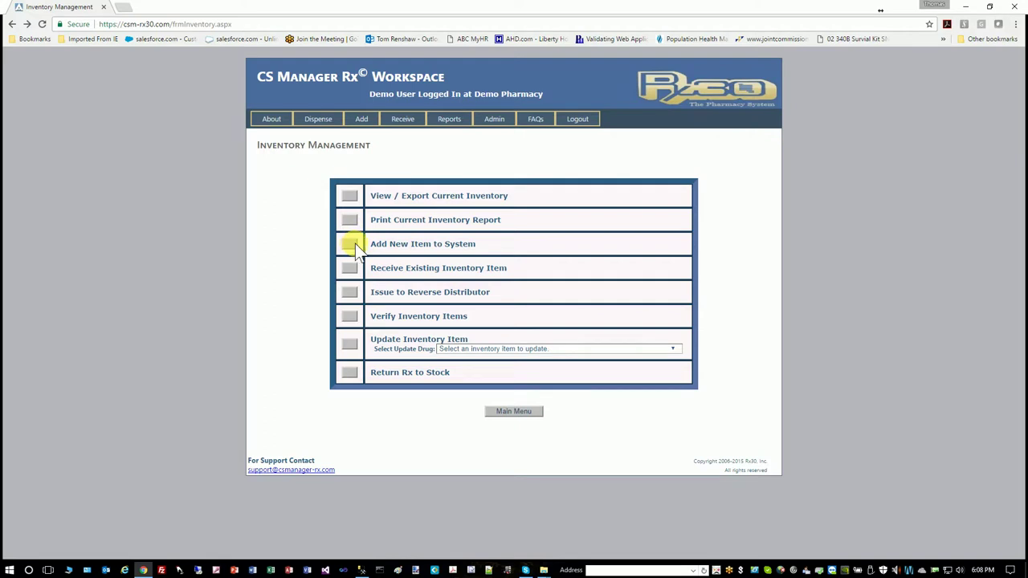
{"action": "left_click", "coordinate": [349, 291]}
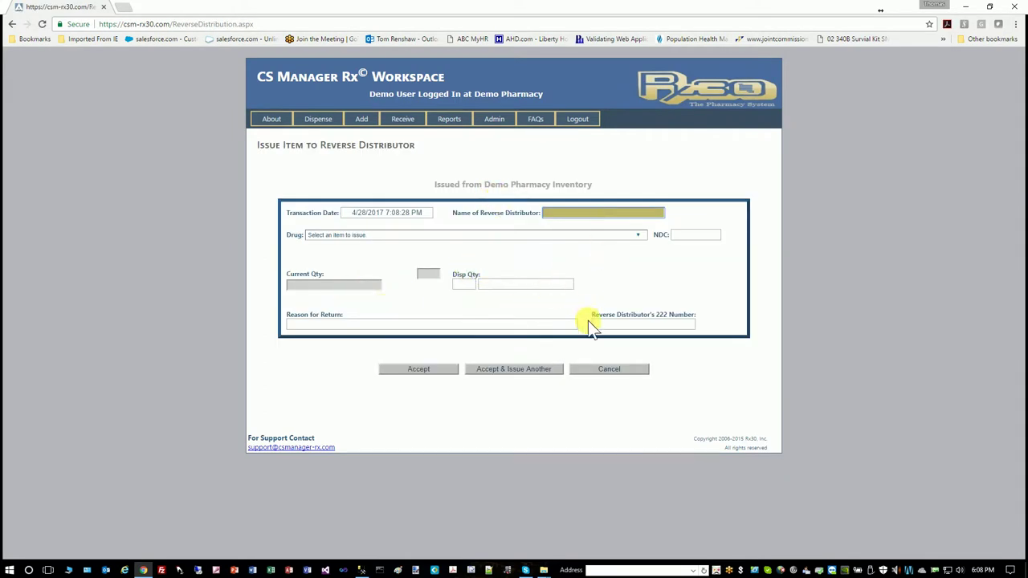
{"action": "left_click", "coordinate": [592, 367]}
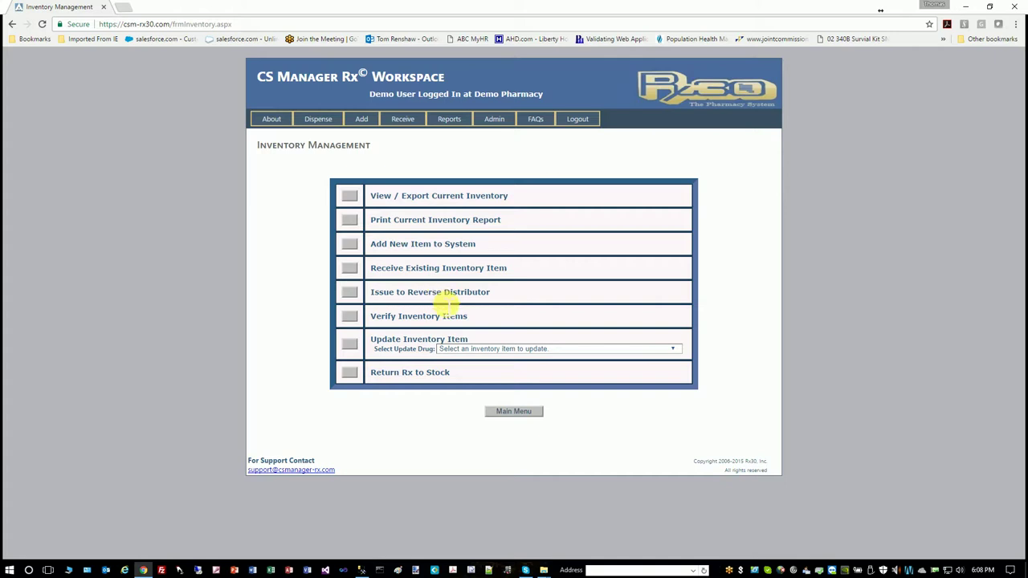
Enter and attest an actual count of 400 for acetaminophen-HYDROcodone 300 mg-5 mg tablets, accept, then recheck and cancel
{"action": "left_click", "coordinate": [350, 318]}
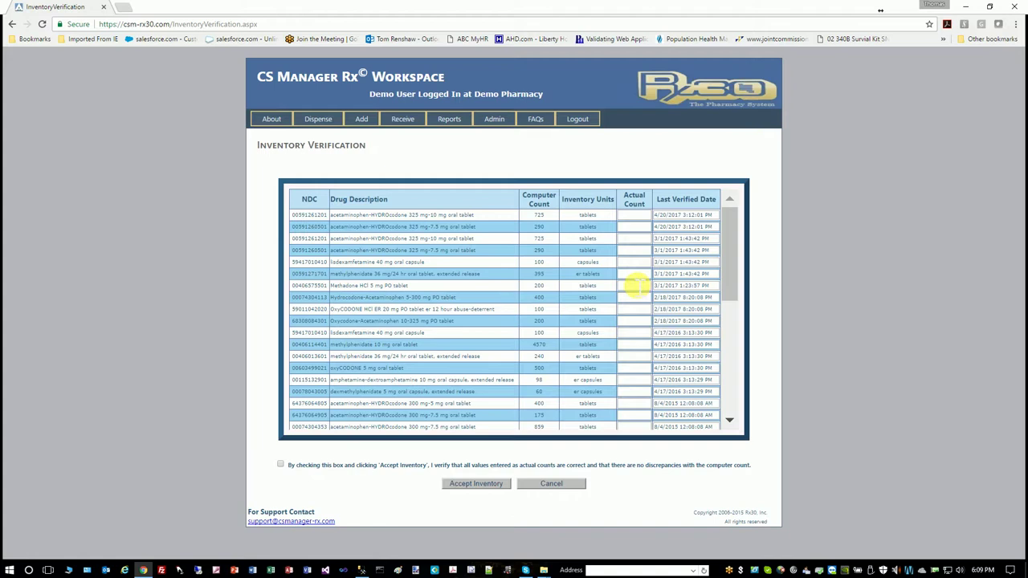
{"action": "left_click", "coordinate": [643, 405]}
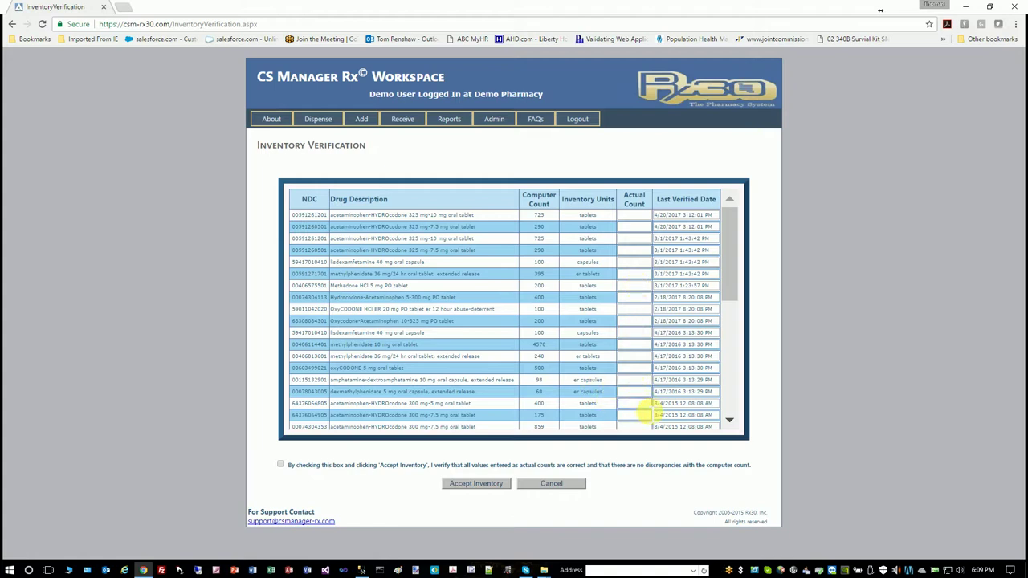
{"action": "type", "text": "400"}
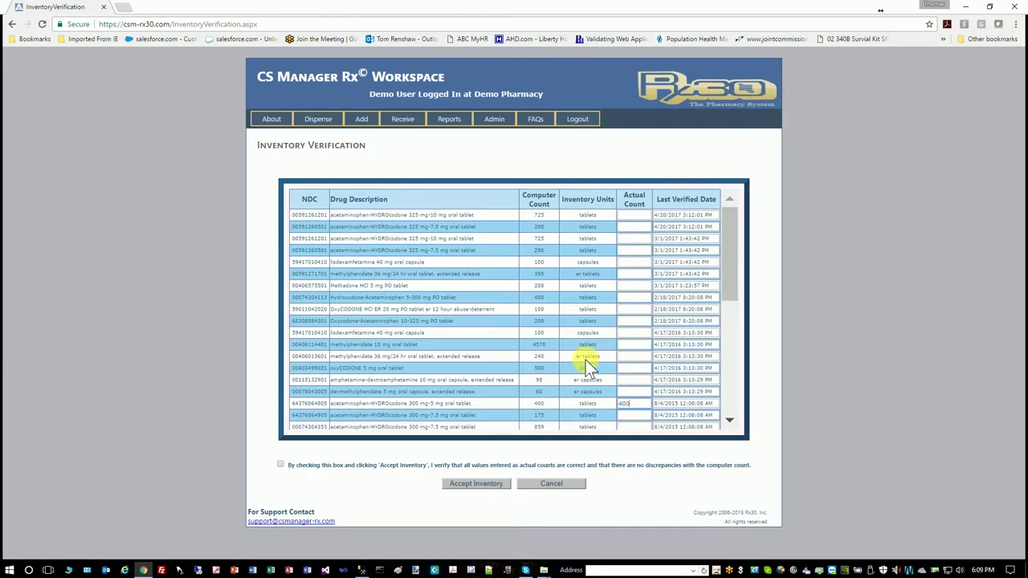
{"action": "left_click", "coordinate": [280, 465]}
{"action": "left_click", "coordinate": [482, 484]}
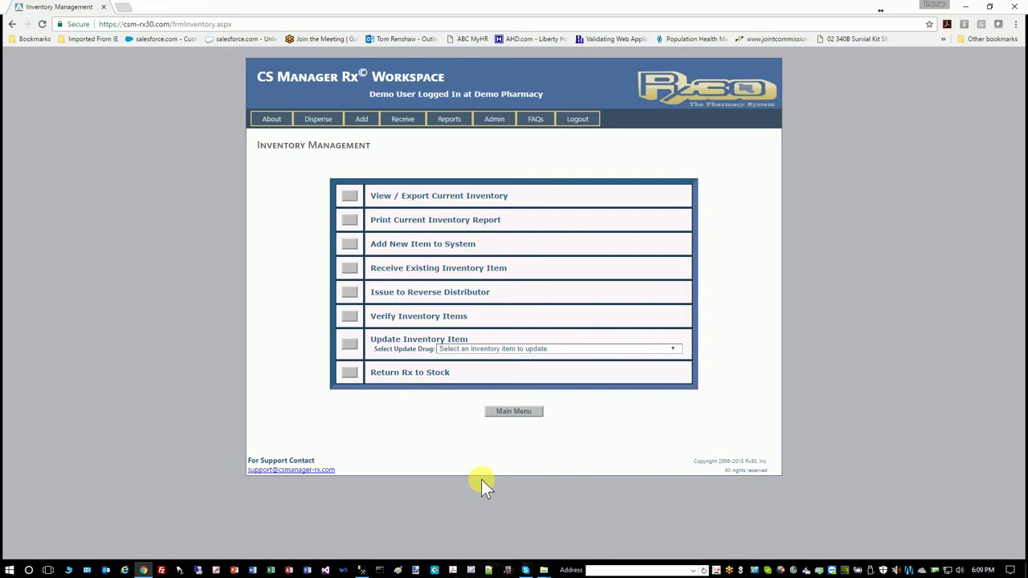
{"action": "left_click", "coordinate": [350, 315]}
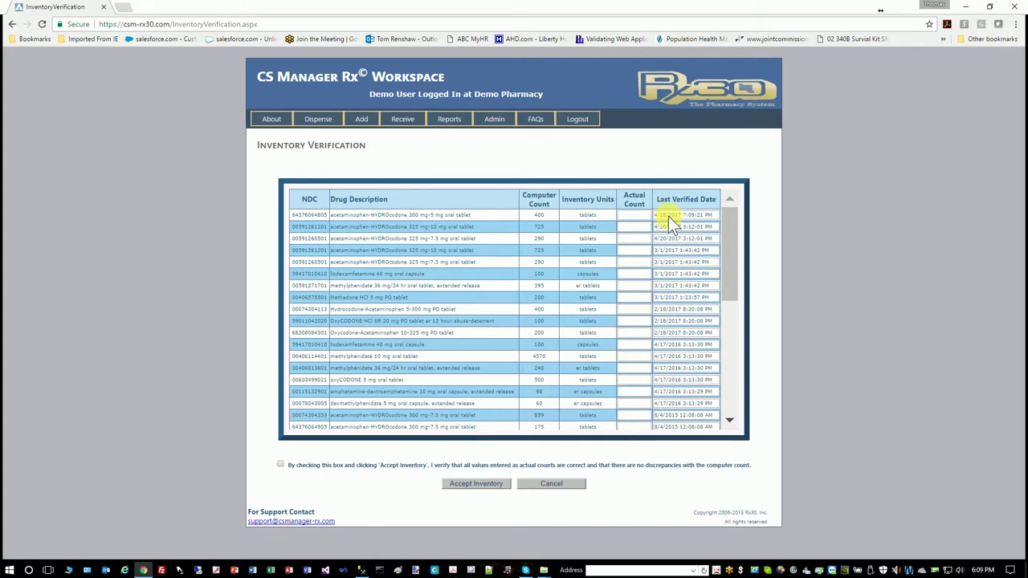
{"action": "left_click", "coordinate": [550, 485]}
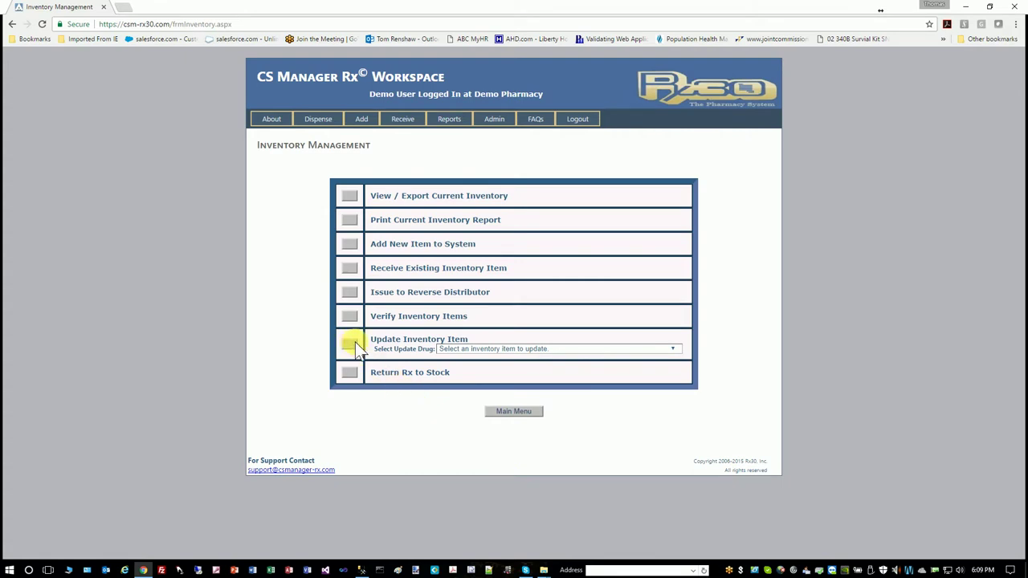
Change the Vicodin ES (HYDROcodone 7.5 mg tablet) full level from 500 to 1000 and save the item
{"action": "left_click", "coordinate": [580, 346]}
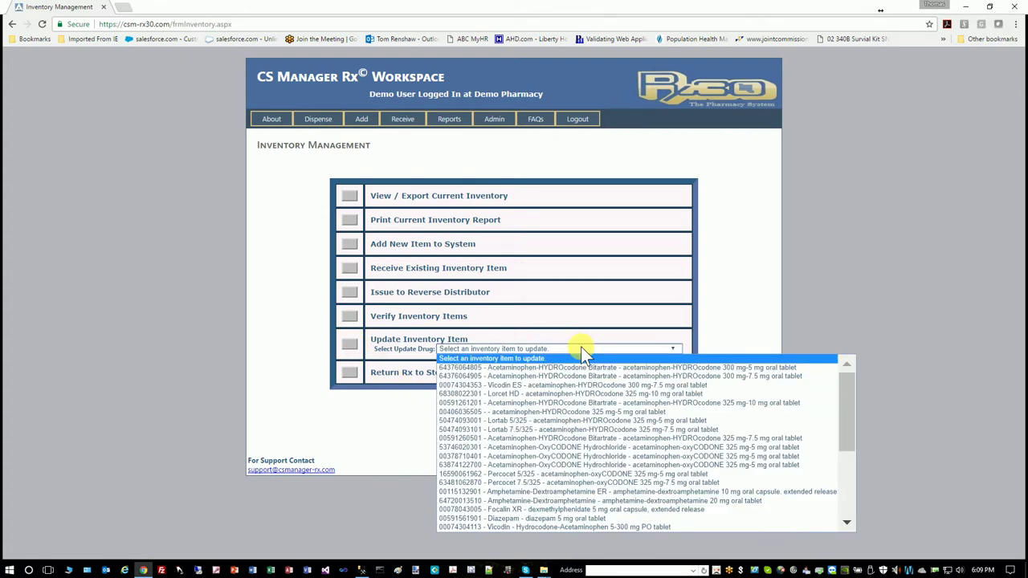
{"action": "left_click", "coordinate": [562, 385]}
{"action": "left_click", "coordinate": [345, 345]}
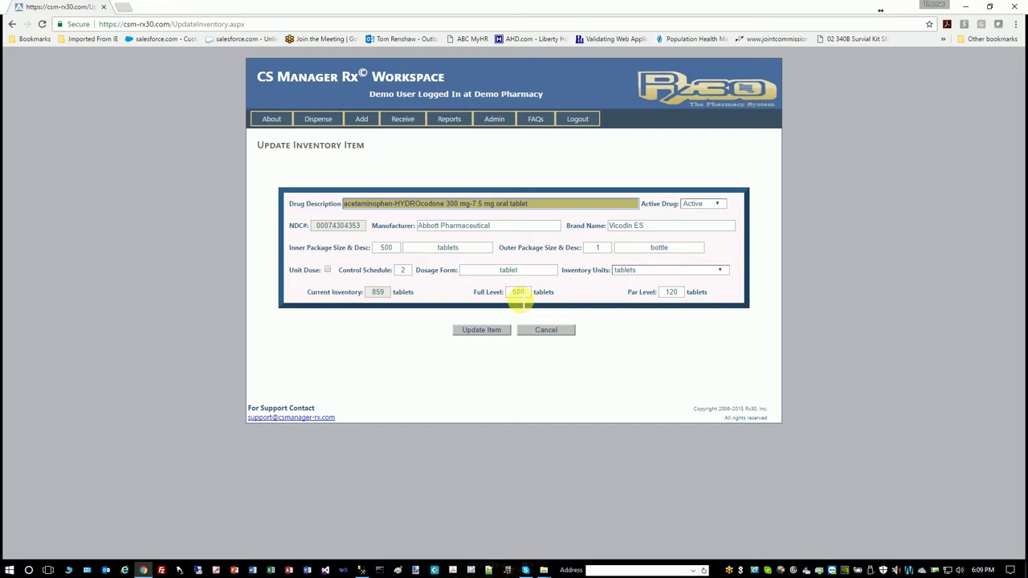
{"action": "double_click", "coordinate": [520, 293]}
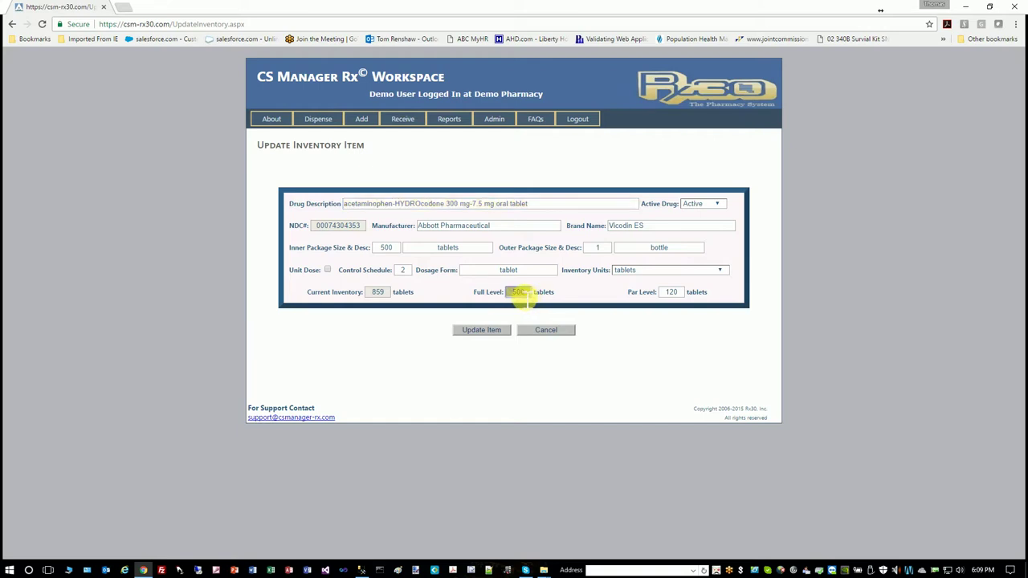
{"action": "double_click", "coordinate": [519, 294]}
{"action": "type", "text": "1"}
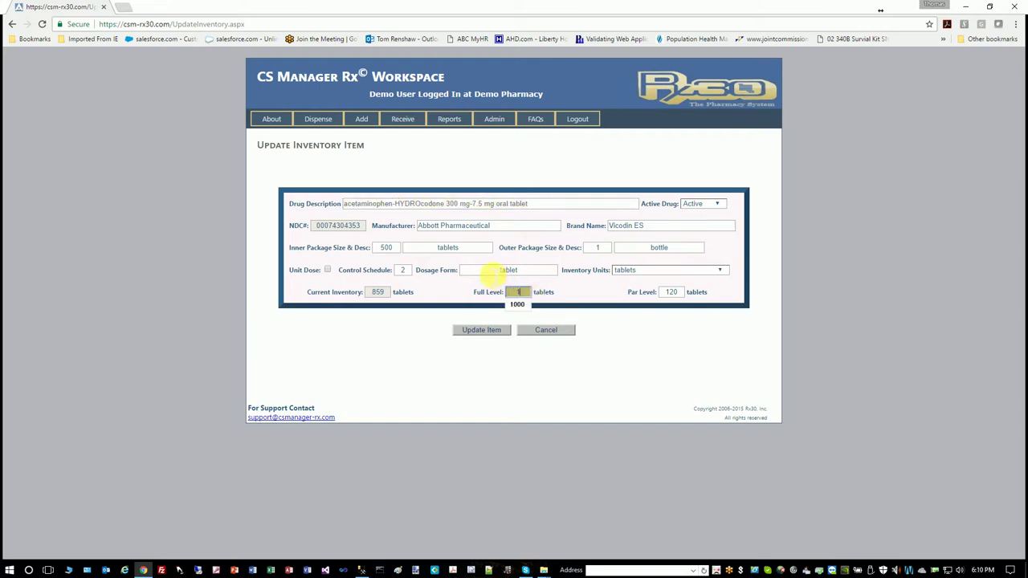
{"action": "type", "text": "000"}
{"action": "left_click", "coordinate": [469, 331]}
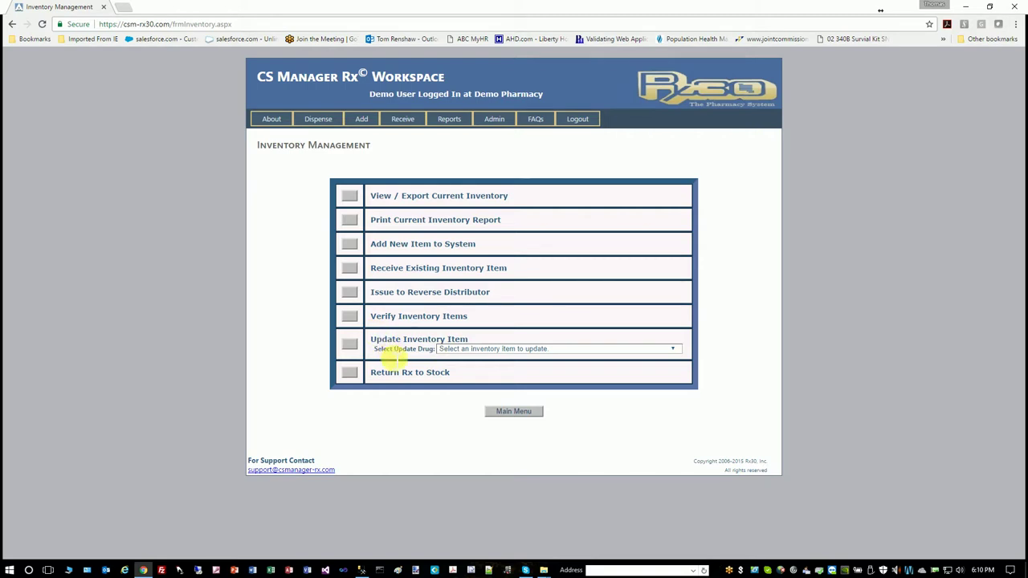
Scan the methylphenidate 10 mg prescription barcode and return its 20 tablets with note 'Patient never picked up'
{"action": "left_click", "coordinate": [349, 371]}
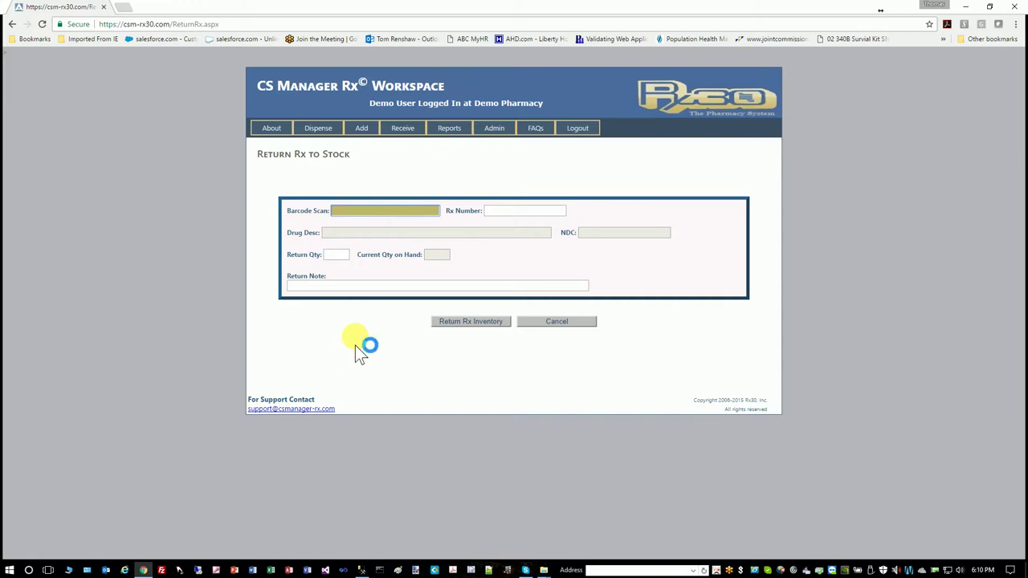
{"action": "type", "text": "004061144010100007020"}
{"action": "key", "text": "Return"}
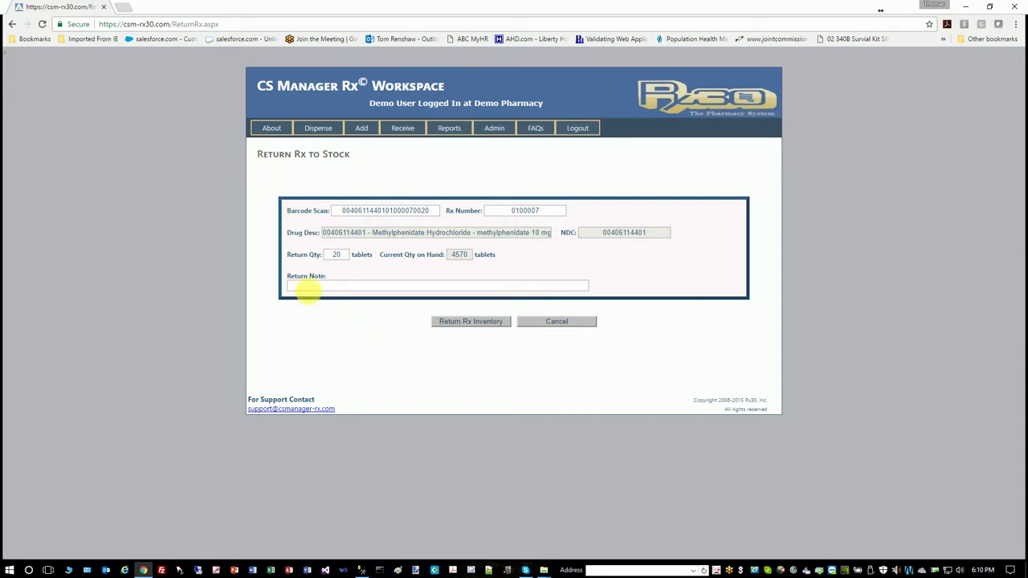
{"action": "left_click", "coordinate": [313, 288]}
{"action": "type", "text": "Patient"}
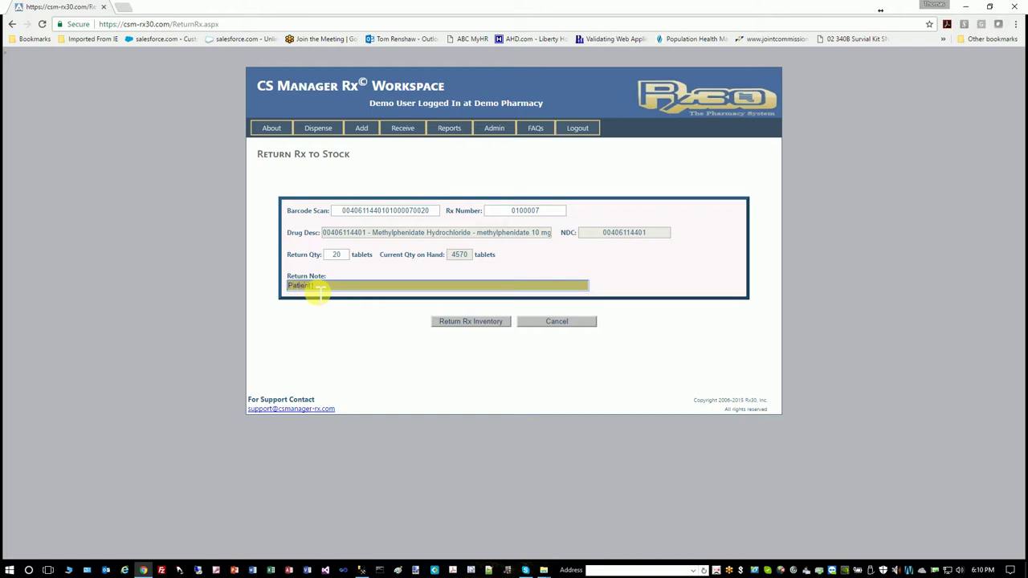
{"action": "type", "text": " re"}
{"action": "type", "text": "turn"}
{"action": "type", "text": "cked up "}
{"action": "type", "text": "."}
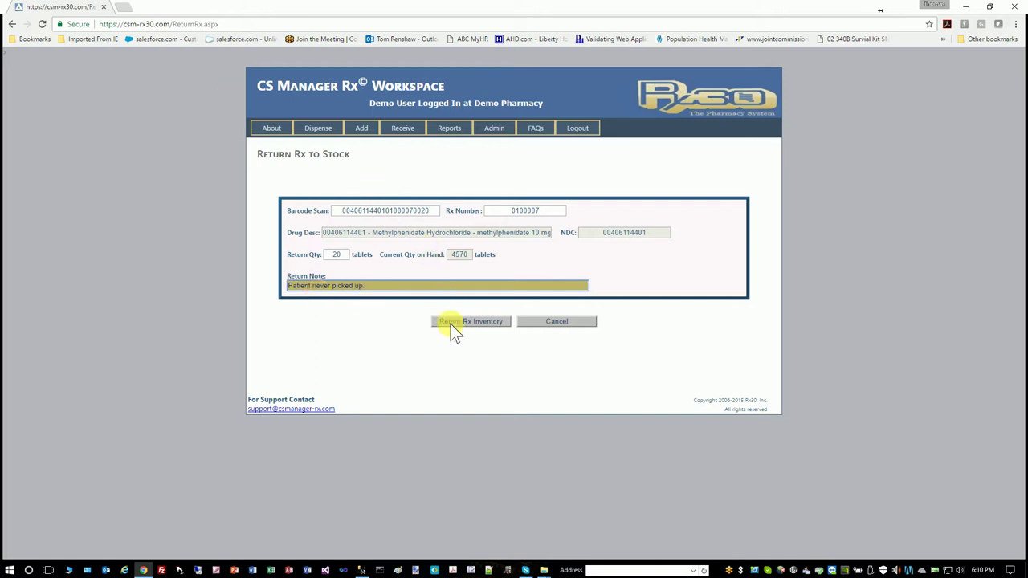
{"action": "left_click", "coordinate": [456, 319]}
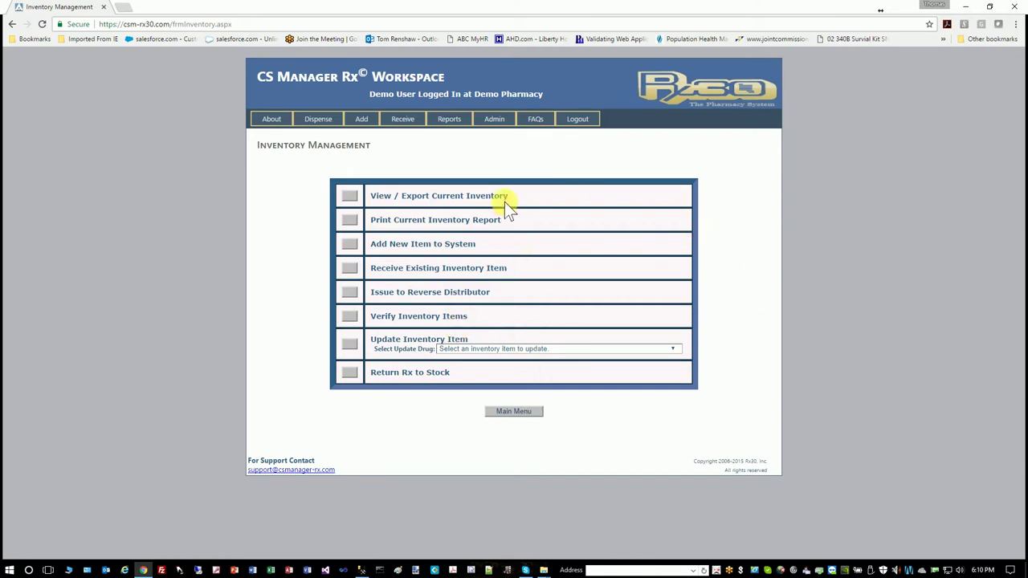
Open the Current Inventory report from the Report Menu, then go back to the report list
{"action": "left_click", "coordinate": [513, 411]}
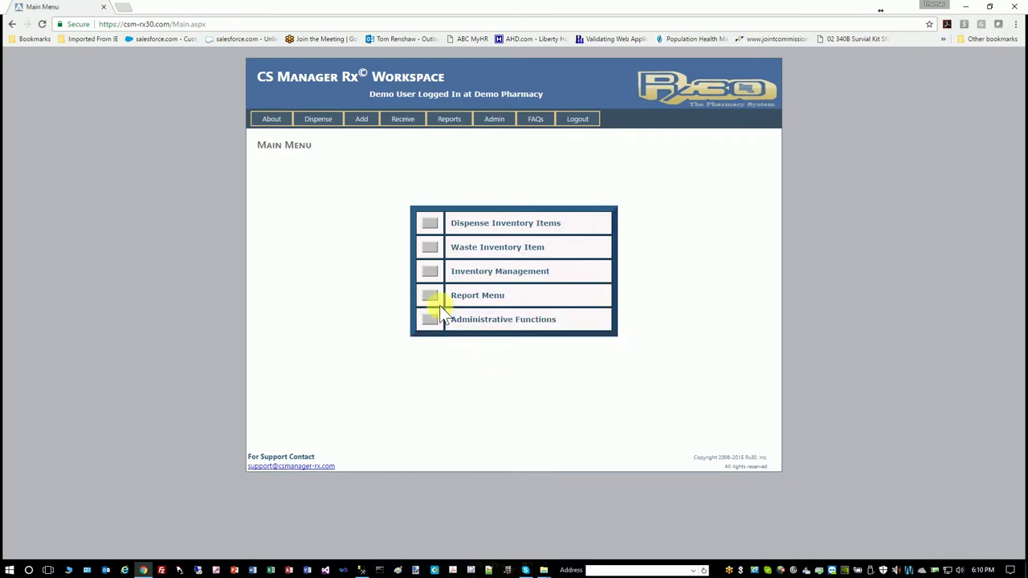
{"action": "left_click", "coordinate": [431, 295]}
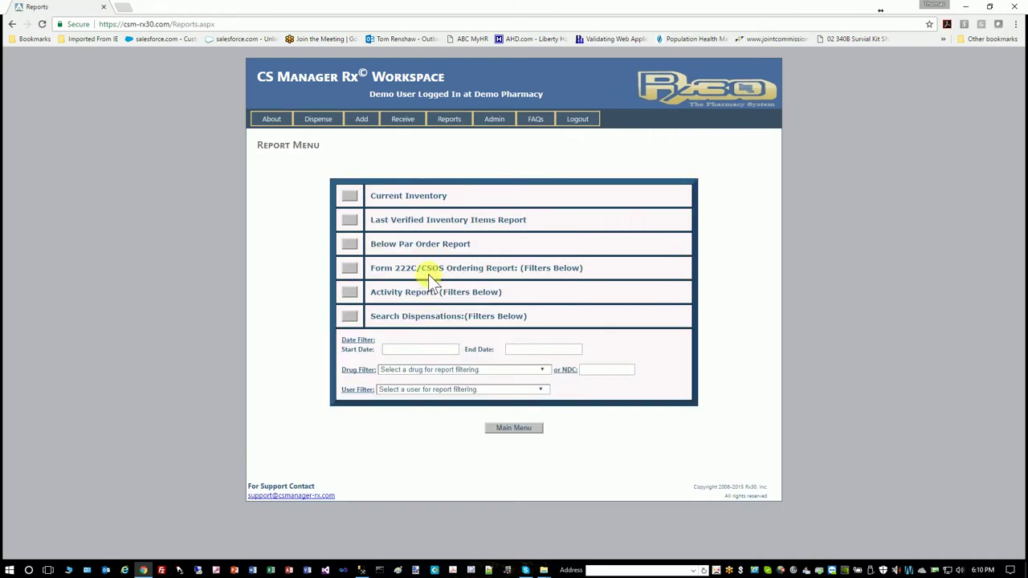
{"action": "left_click", "coordinate": [351, 196]}
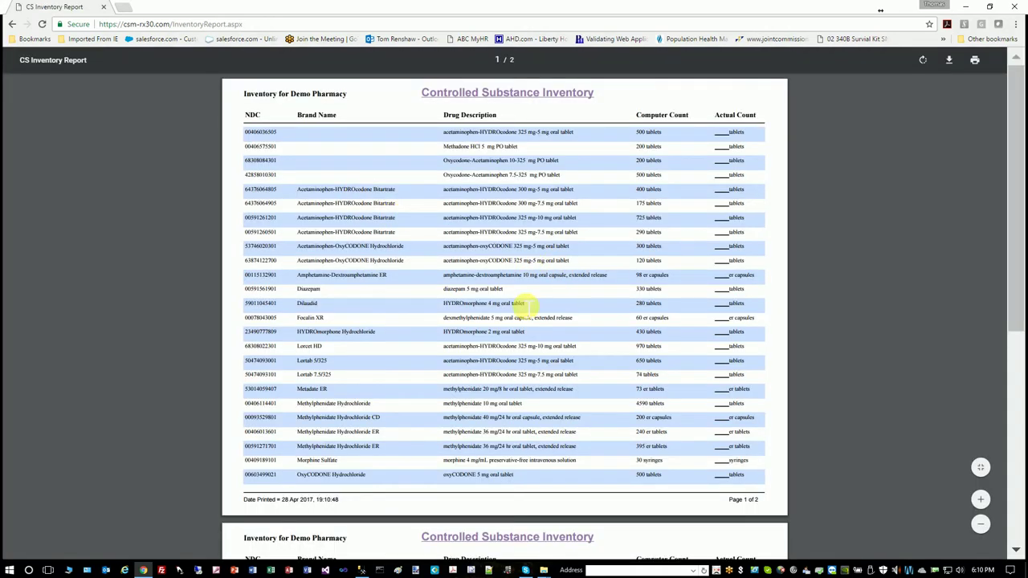
{"action": "left_click", "coordinate": [12, 24]}
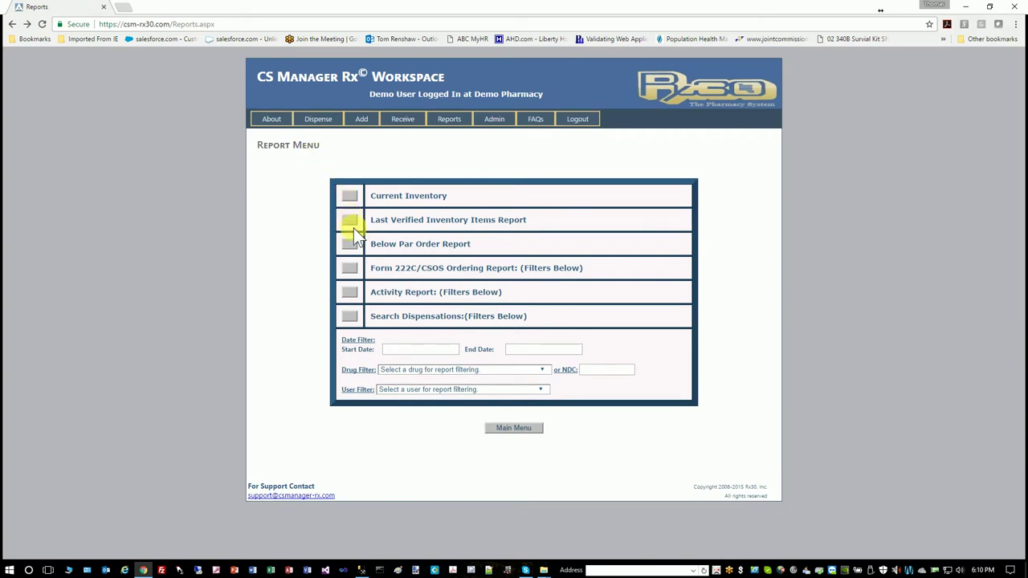
{"action": "left_click", "coordinate": [352, 222]}
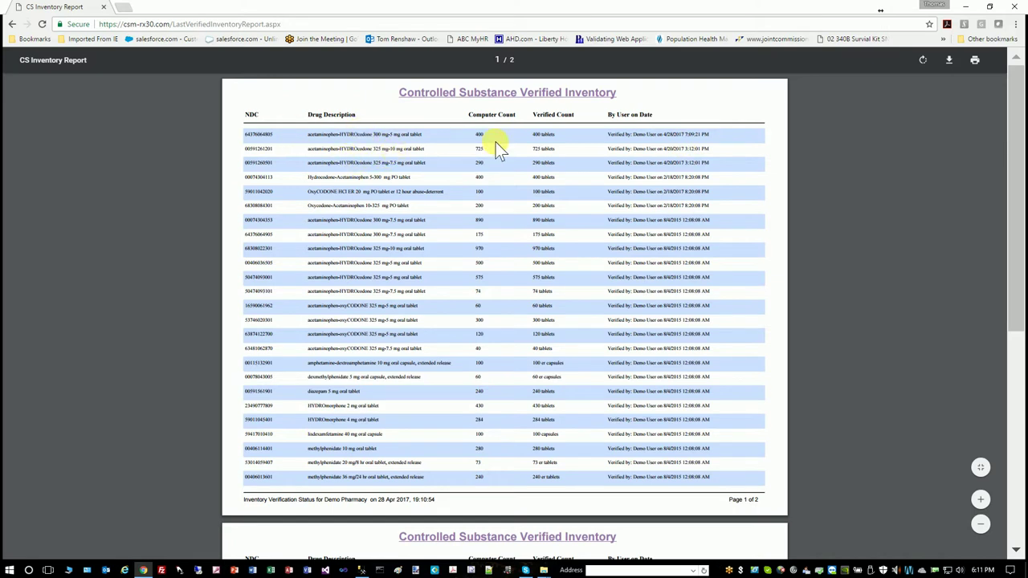
{"action": "left_click", "coordinate": [12, 24]}
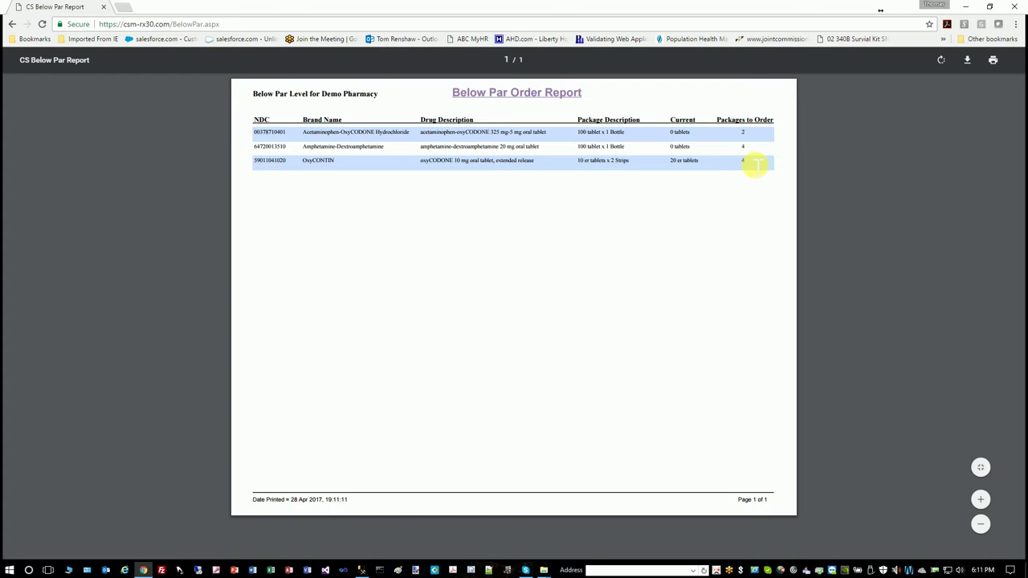
{"action": "left_click", "coordinate": [13, 24]}
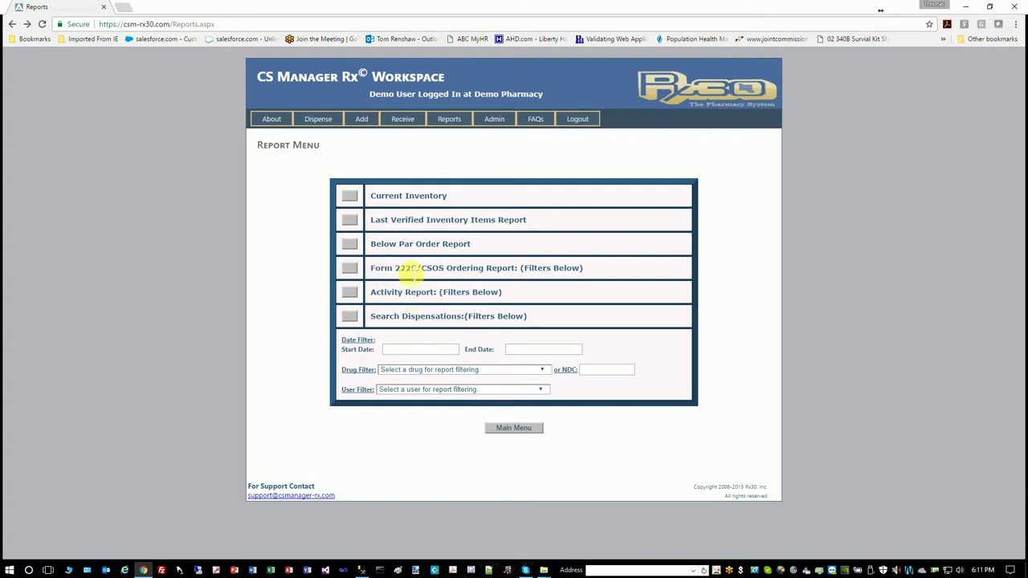
{"action": "left_click", "coordinate": [349, 268]}
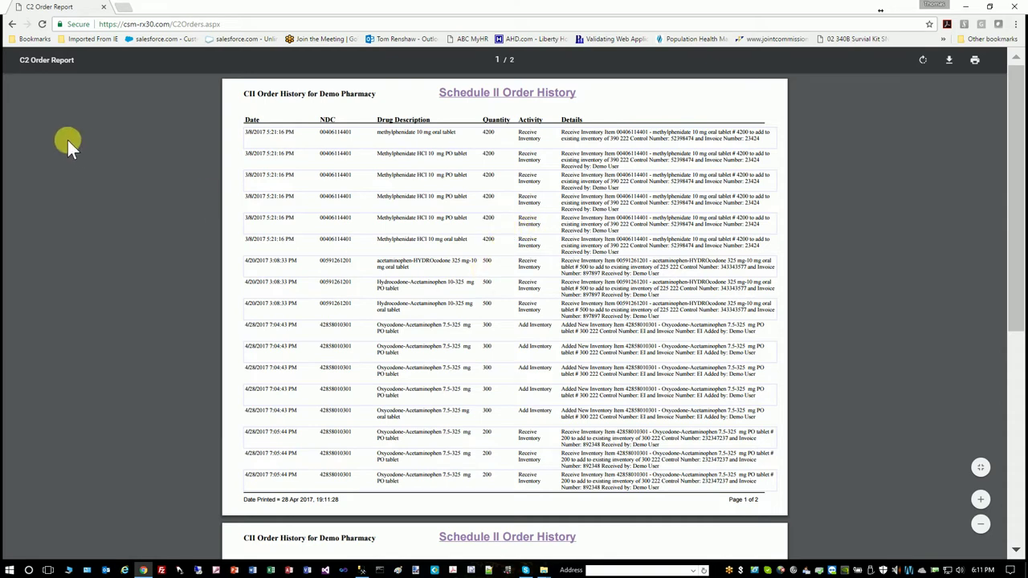
{"action": "left_click", "coordinate": [12, 26]}
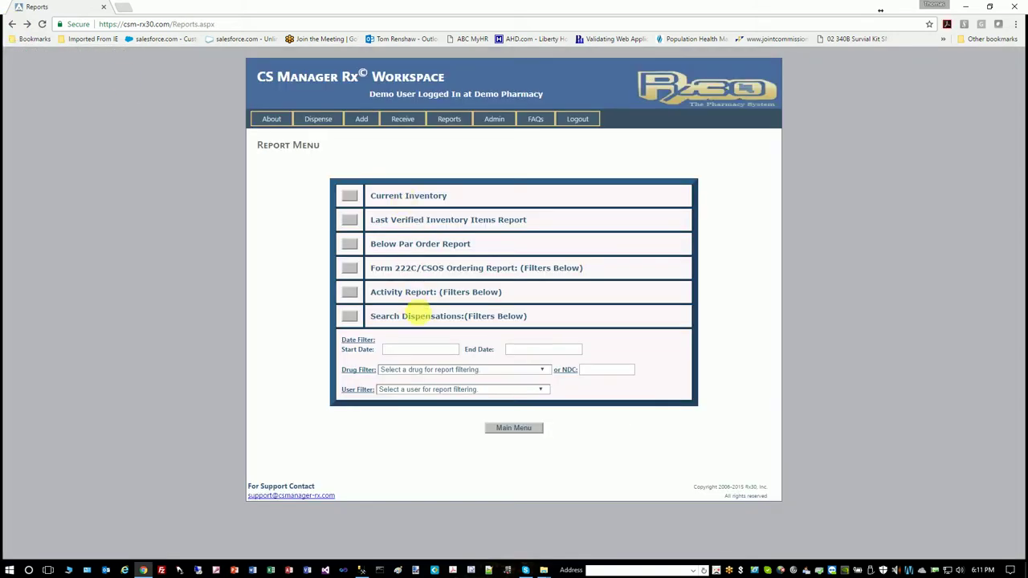
{"action": "left_click", "coordinate": [351, 317]}
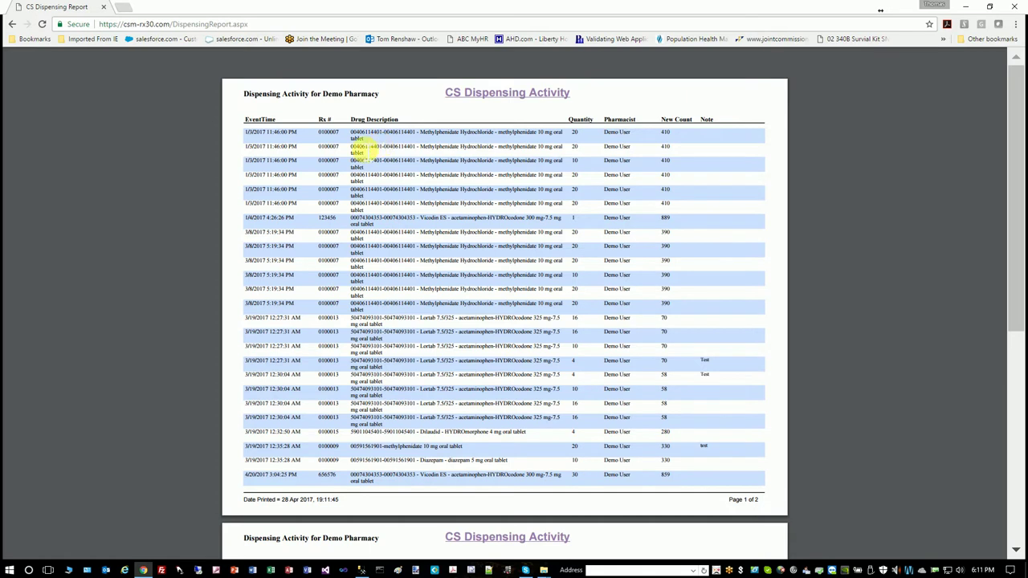
{"action": "left_click", "coordinate": [13, 26]}
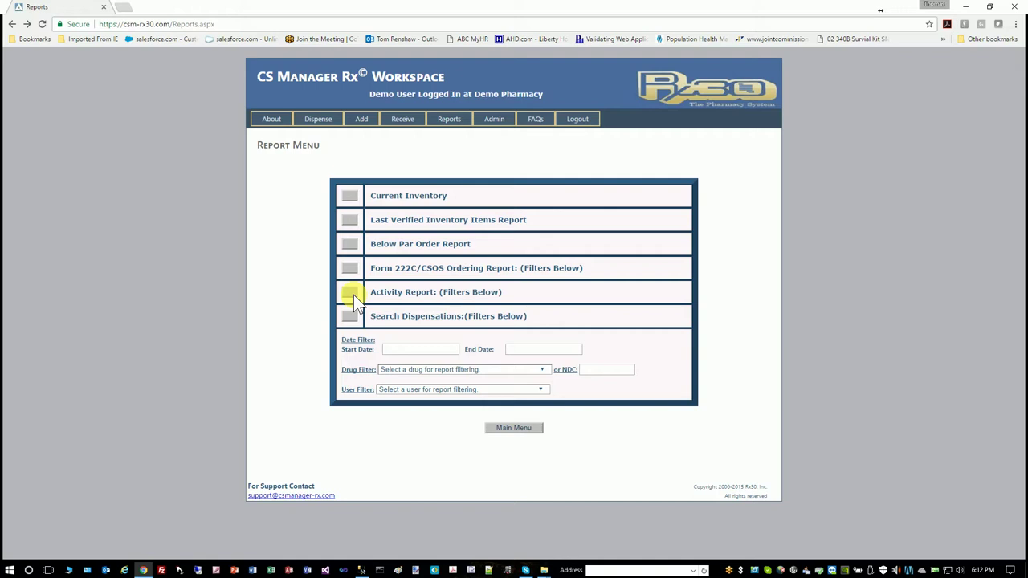
Filter reports from 4/27/2017 to 4/29/2017, review the activity report, and return to the Report Menu
{"action": "left_click", "coordinate": [417, 349]}
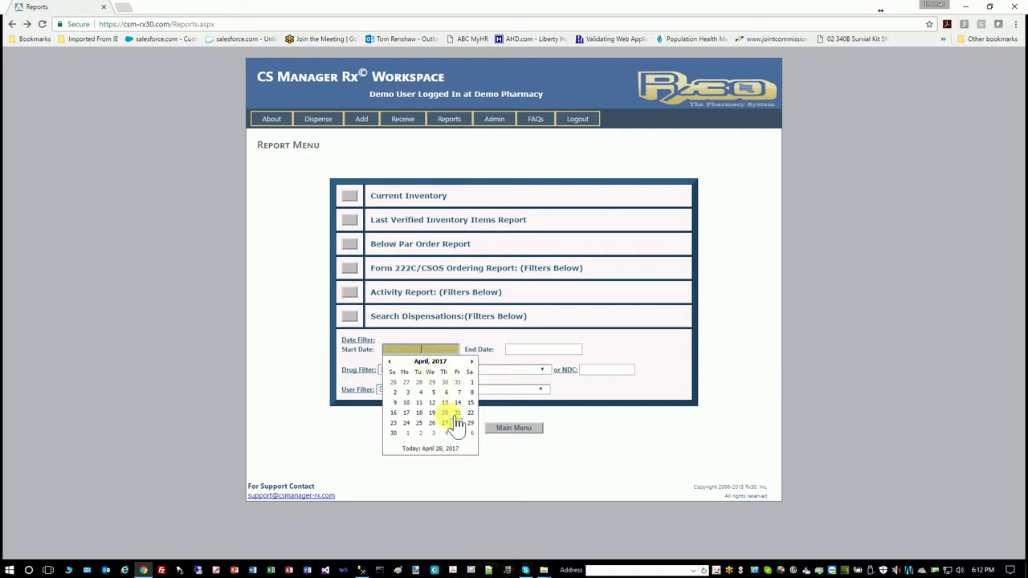
{"action": "left_click", "coordinate": [444, 423]}
{"action": "left_click", "coordinate": [552, 351]}
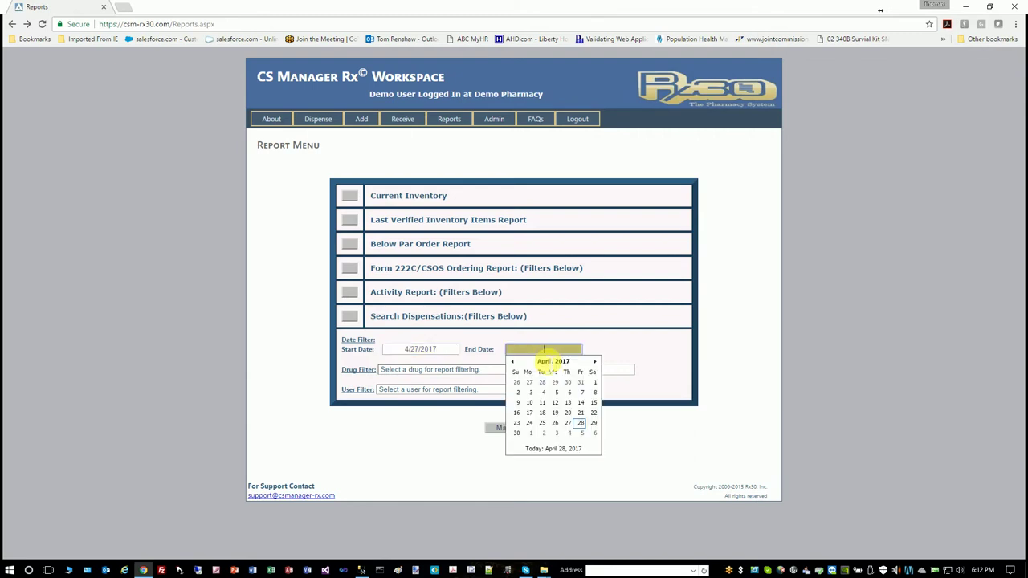
{"action": "left_click", "coordinate": [593, 424]}
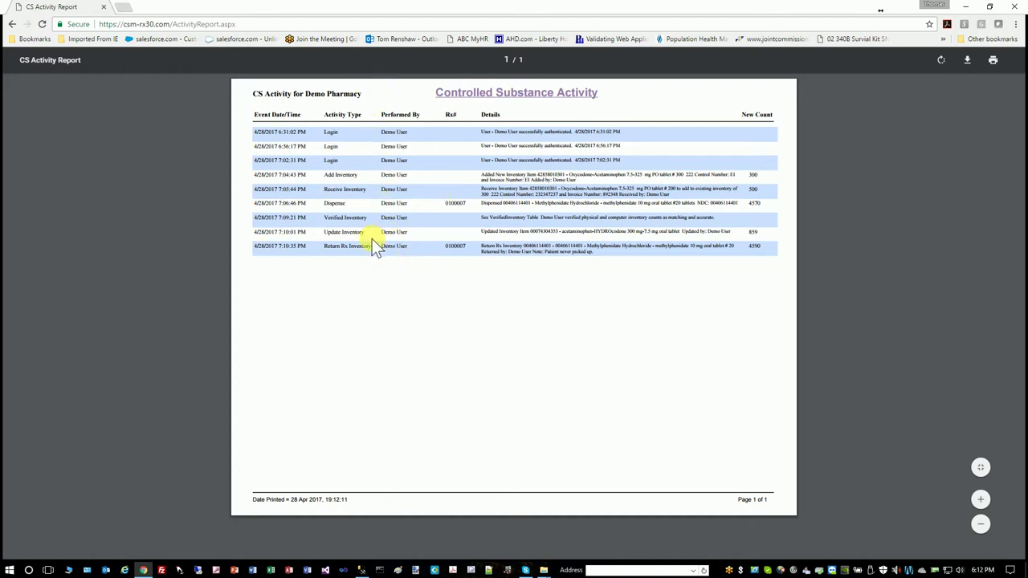
{"action": "left_click", "coordinate": [12, 24]}
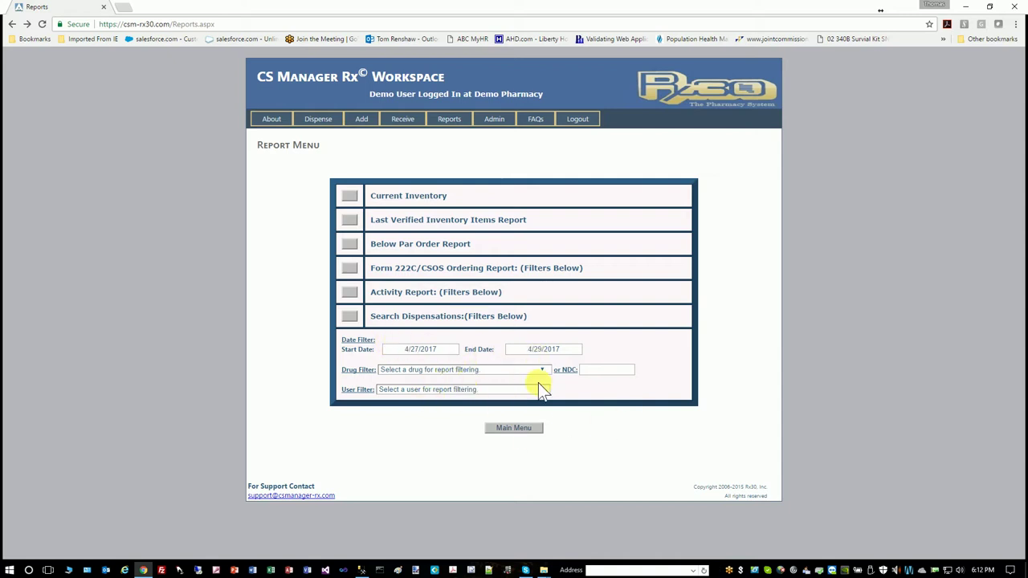
Enter an actual quantity of 390 for acetaminophen-HYDROcodone 300 mg-5 mg tablets under Correct Inventory Count, then cancel
{"action": "left_click", "coordinate": [512, 428]}
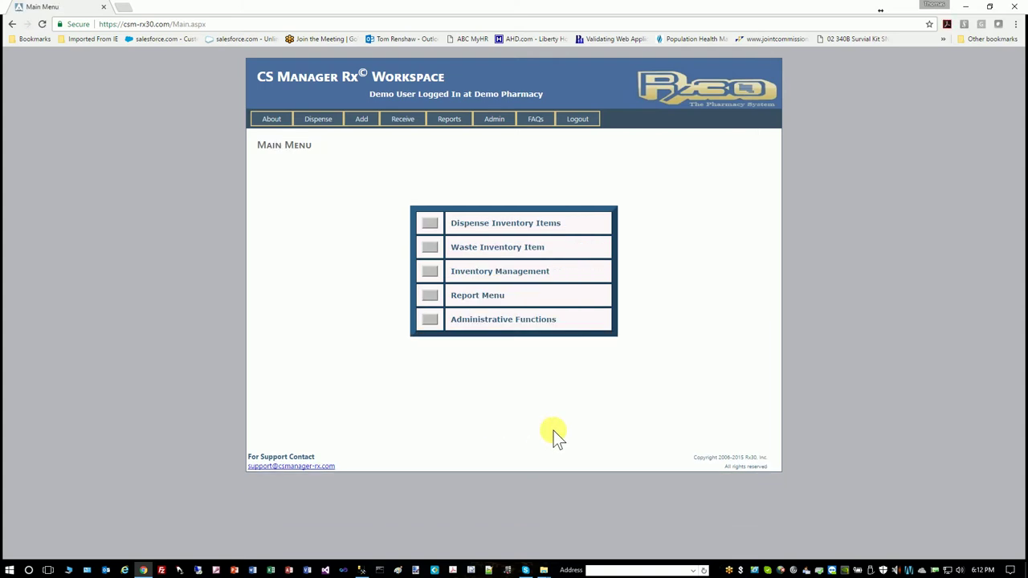
{"action": "left_click", "coordinate": [427, 320]}
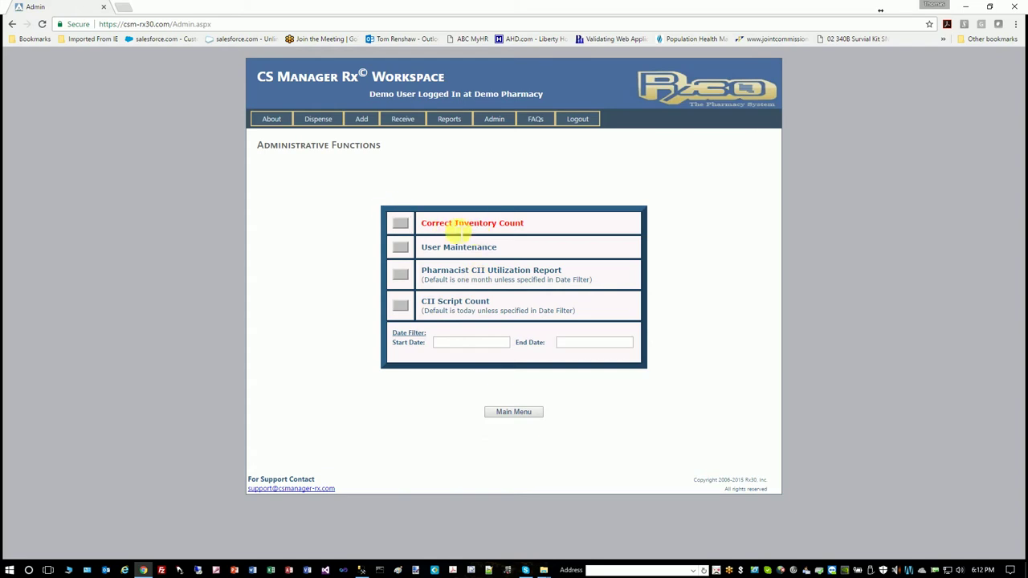
{"action": "left_click", "coordinate": [399, 225]}
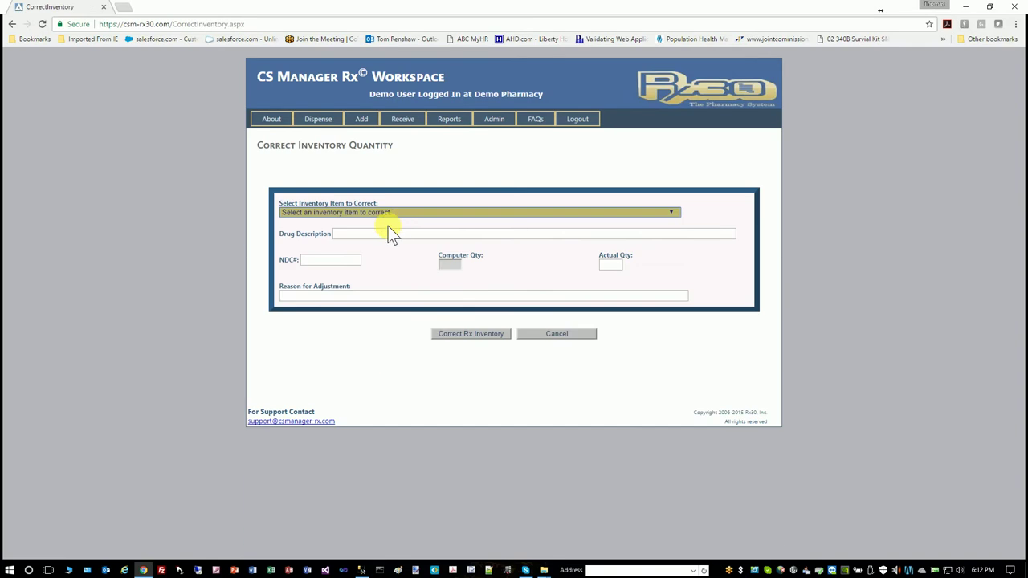
{"action": "left_click", "coordinate": [465, 208]}
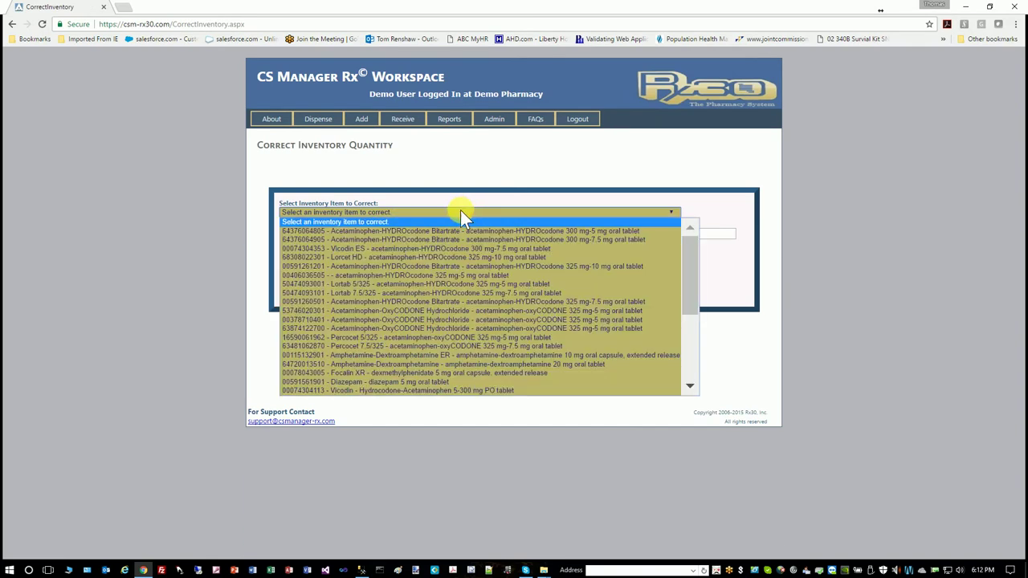
{"action": "left_click", "coordinate": [411, 230]}
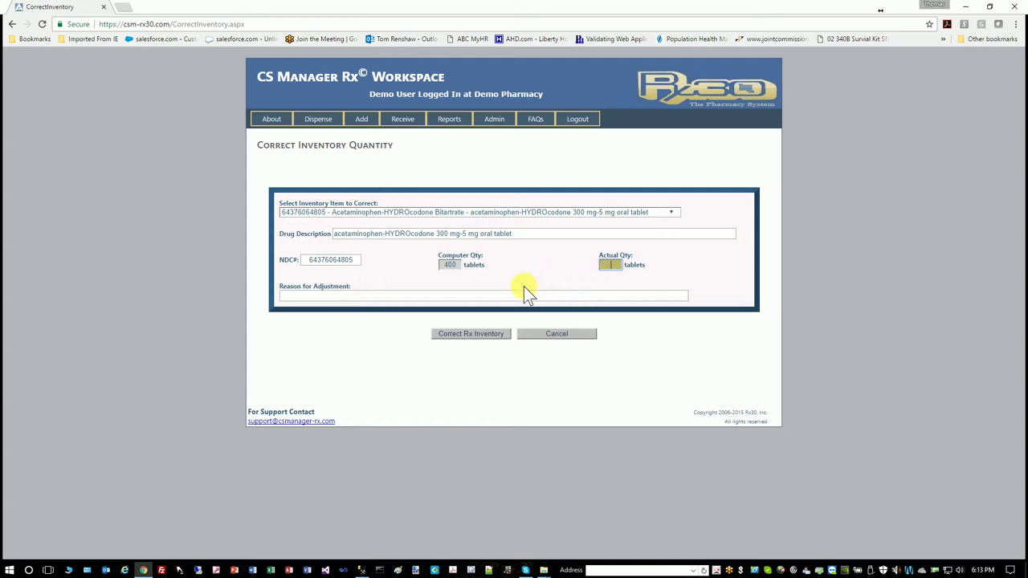
{"action": "type", "text": "390"}
{"action": "left_click", "coordinate": [349, 296]}
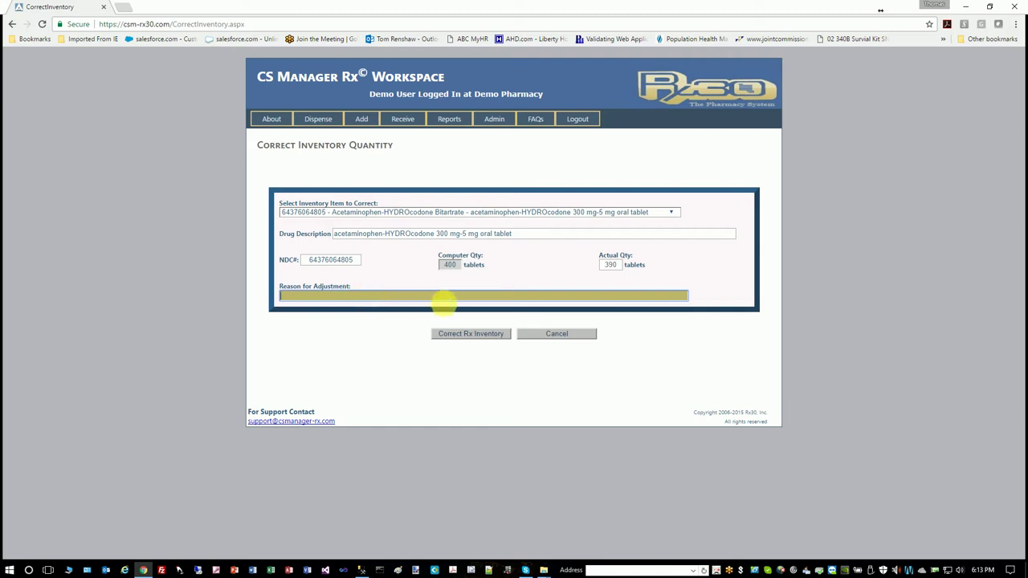
{"action": "left_click", "coordinate": [556, 335]}
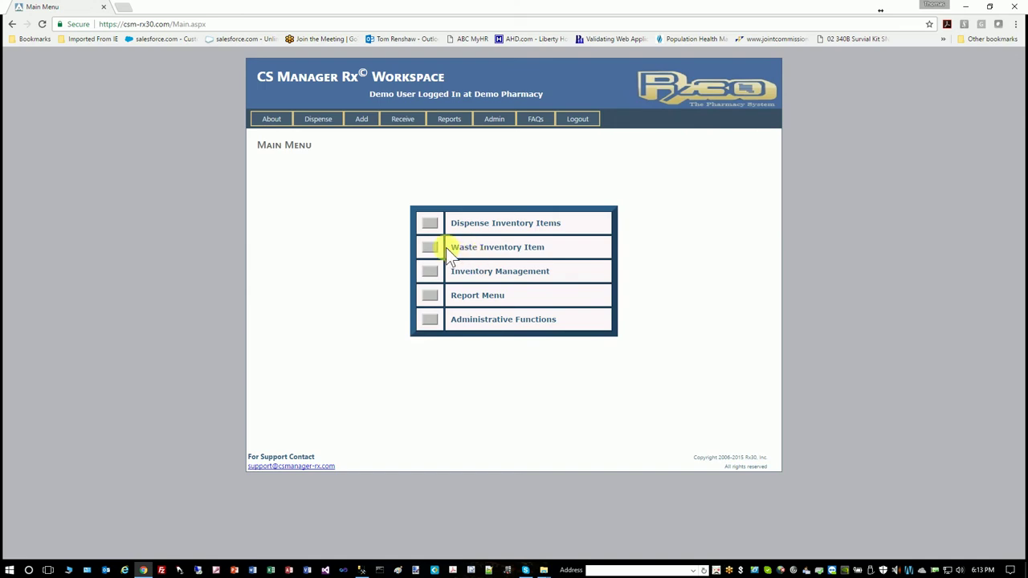
Visit User Maintenance from Administrative Functions, then return to the Administrative Functions page
{"action": "left_click", "coordinate": [430, 321]}
{"action": "left_click", "coordinate": [399, 247]}
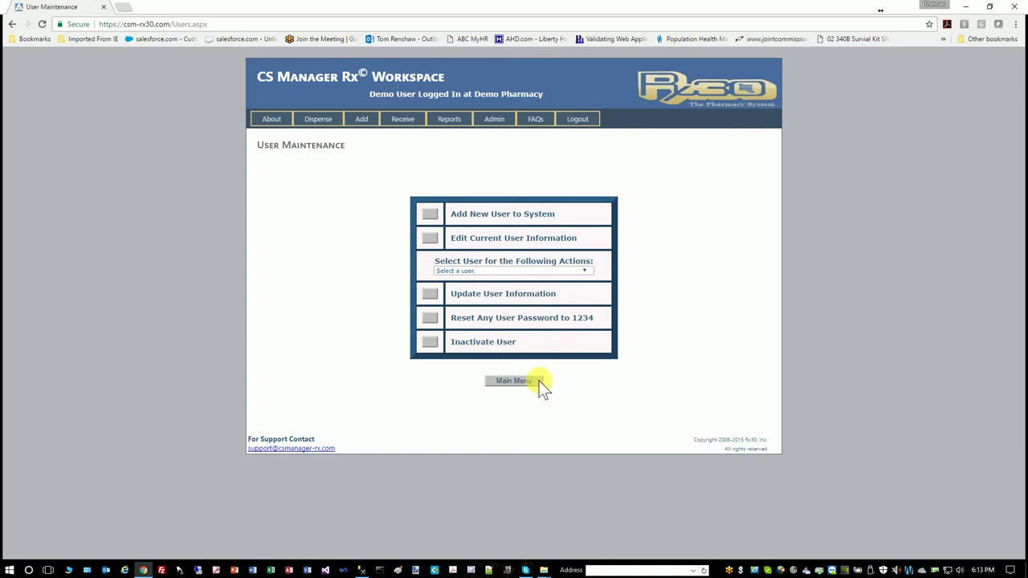
{"action": "left_click", "coordinate": [514, 381]}
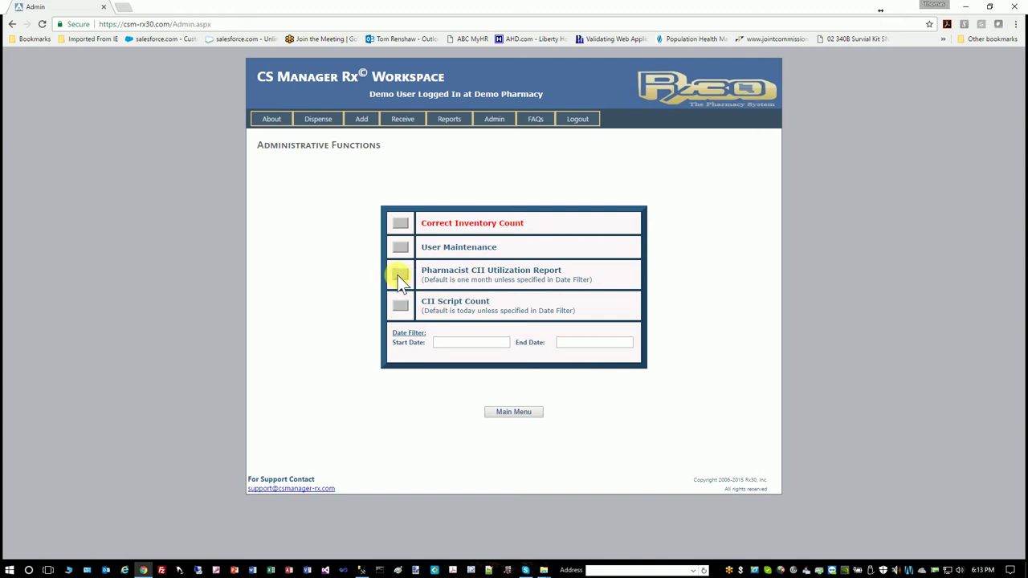
View the Pharmacist CII Utilization and CII Script Count reports, returning to Administrative Functions after each
{"action": "left_click", "coordinate": [400, 277]}
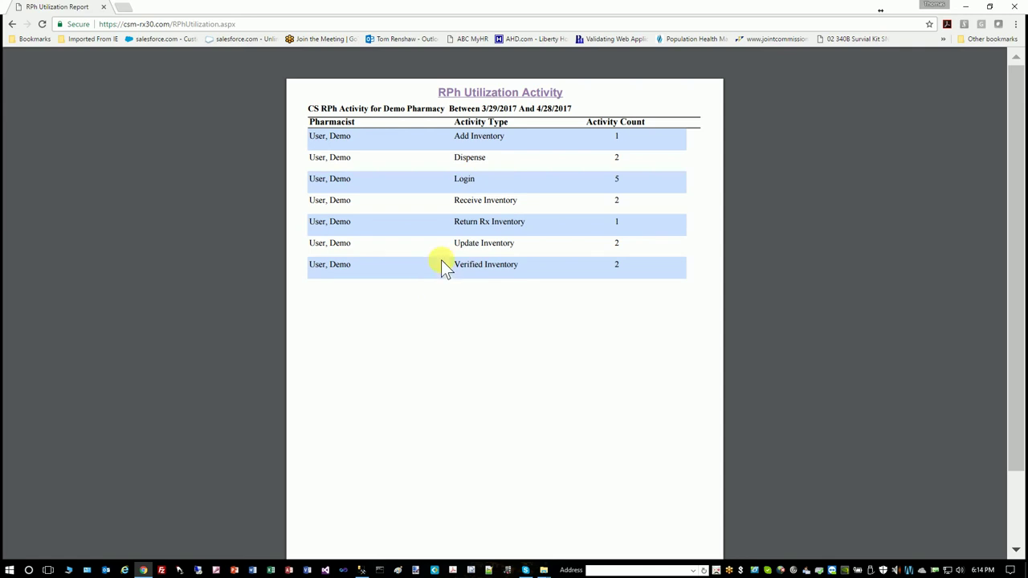
{"action": "left_click", "coordinate": [13, 28]}
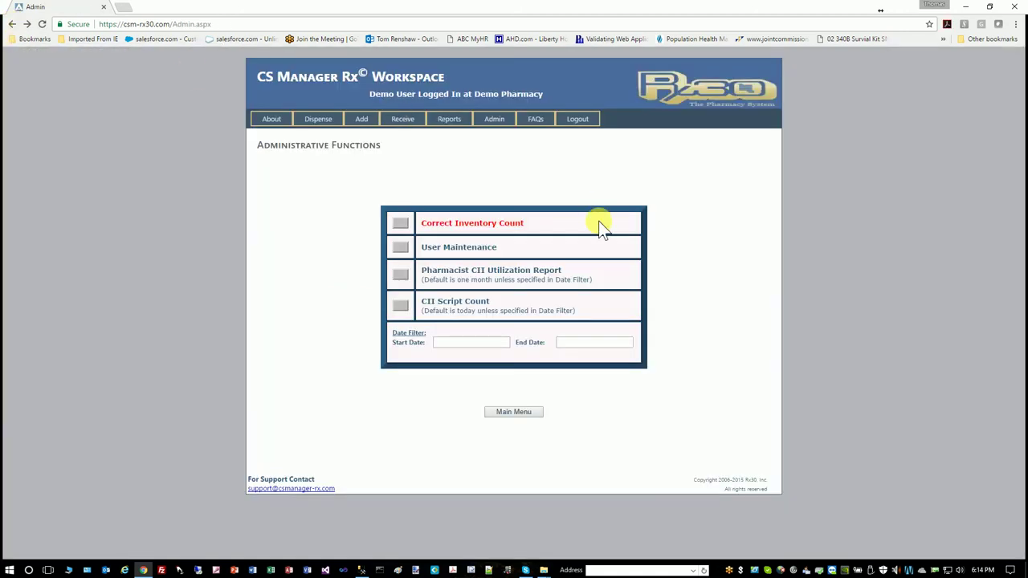
{"action": "left_click", "coordinate": [400, 306]}
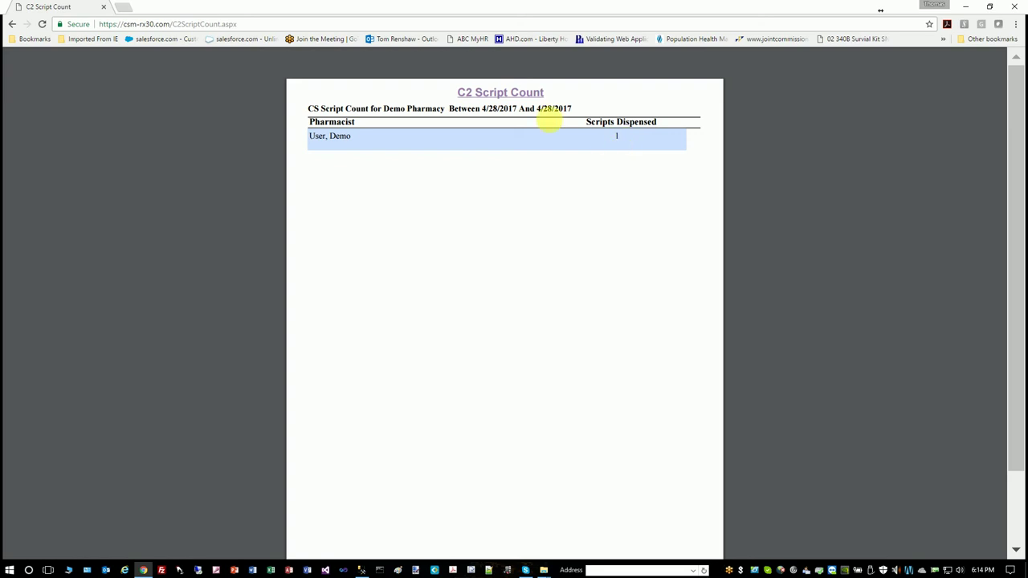
{"action": "left_click", "coordinate": [13, 25]}
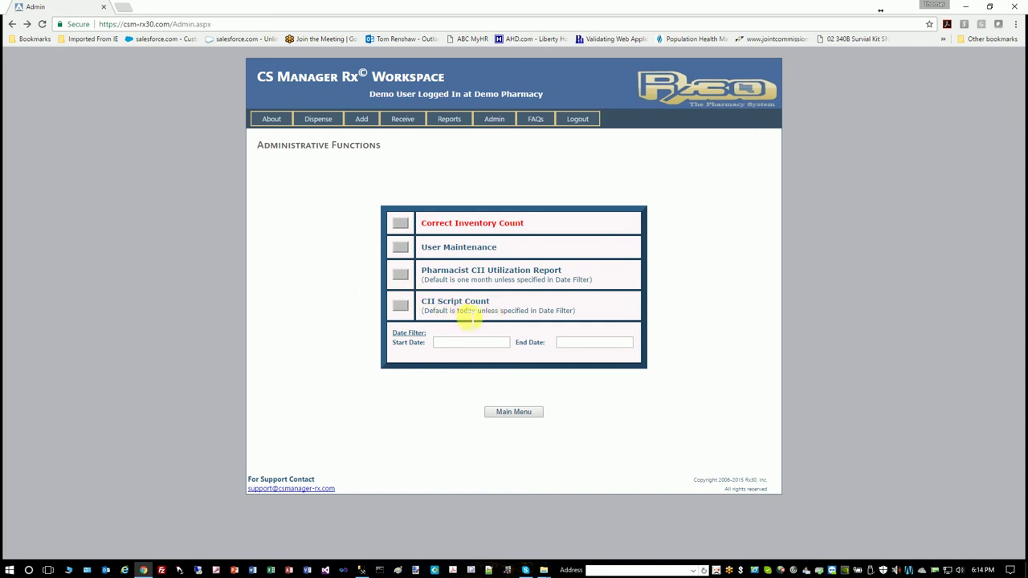
{"action": "left_click", "coordinate": [511, 412]}
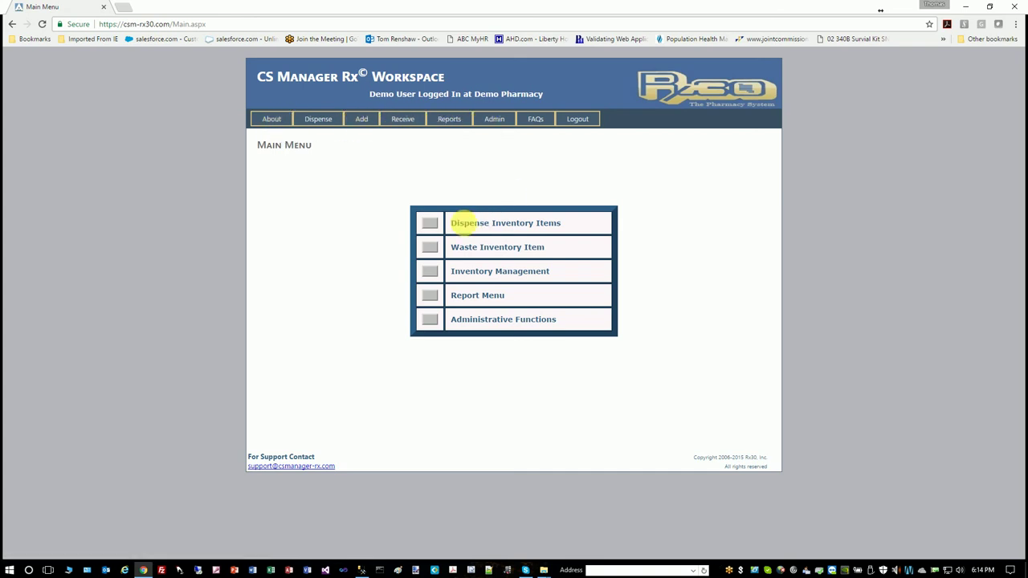
{"action": "left_click", "coordinate": [317, 119]}
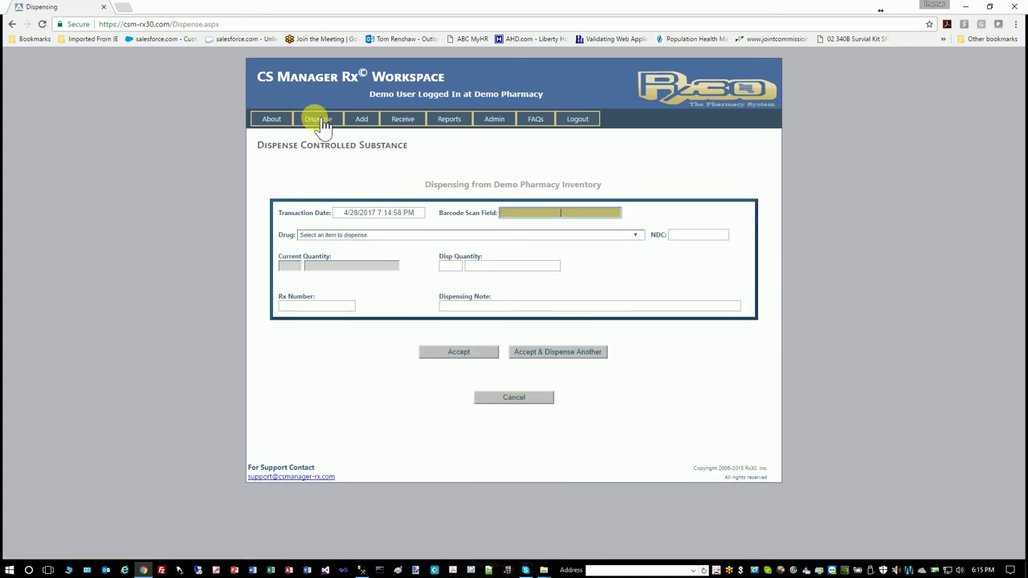
{"action": "left_click", "coordinate": [491, 396]}
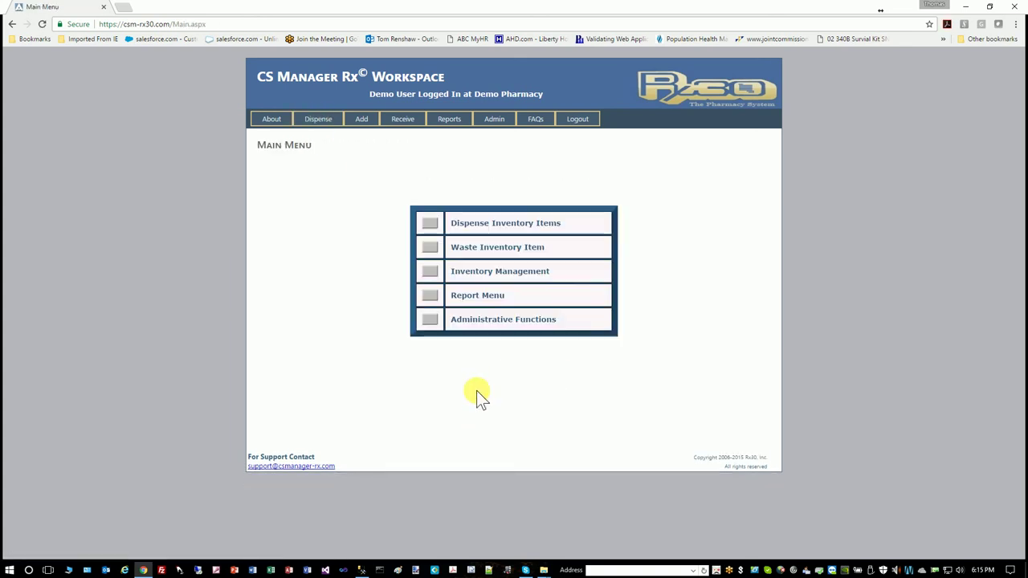